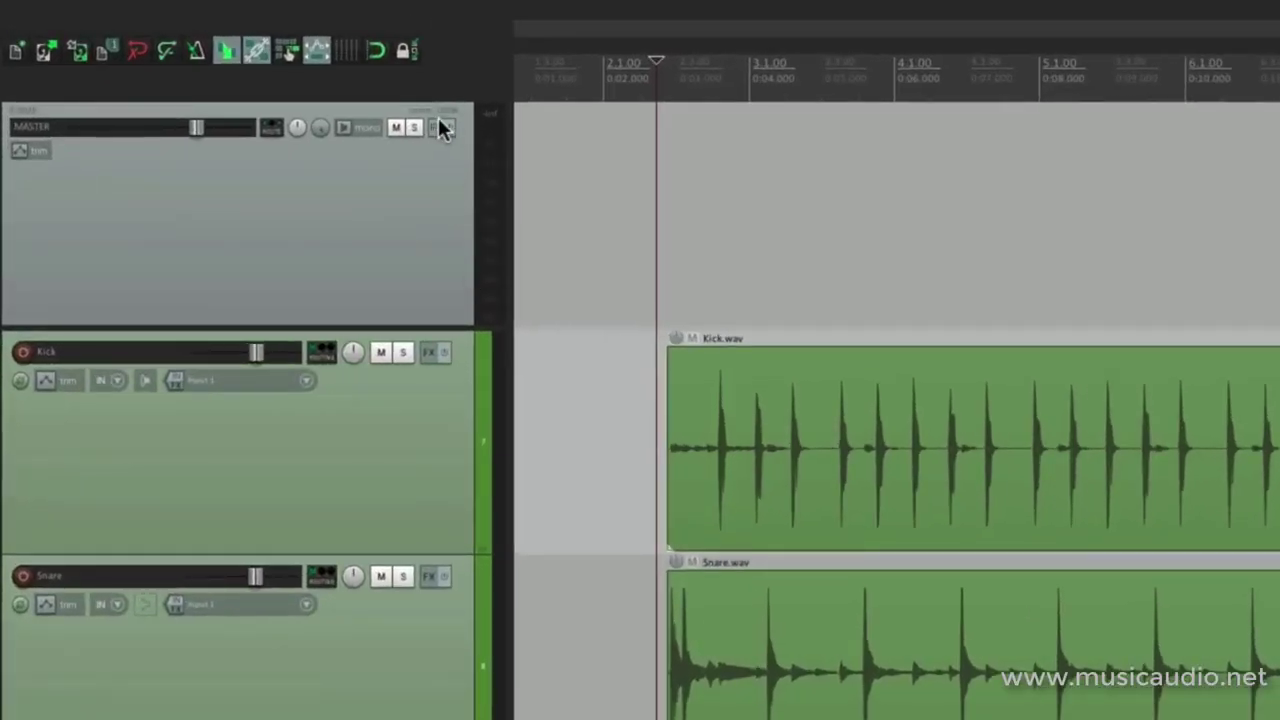
# Add the Cockos ReaXcomp multiband compressor to the master track and resize its window
pyautogui.click(437, 128)
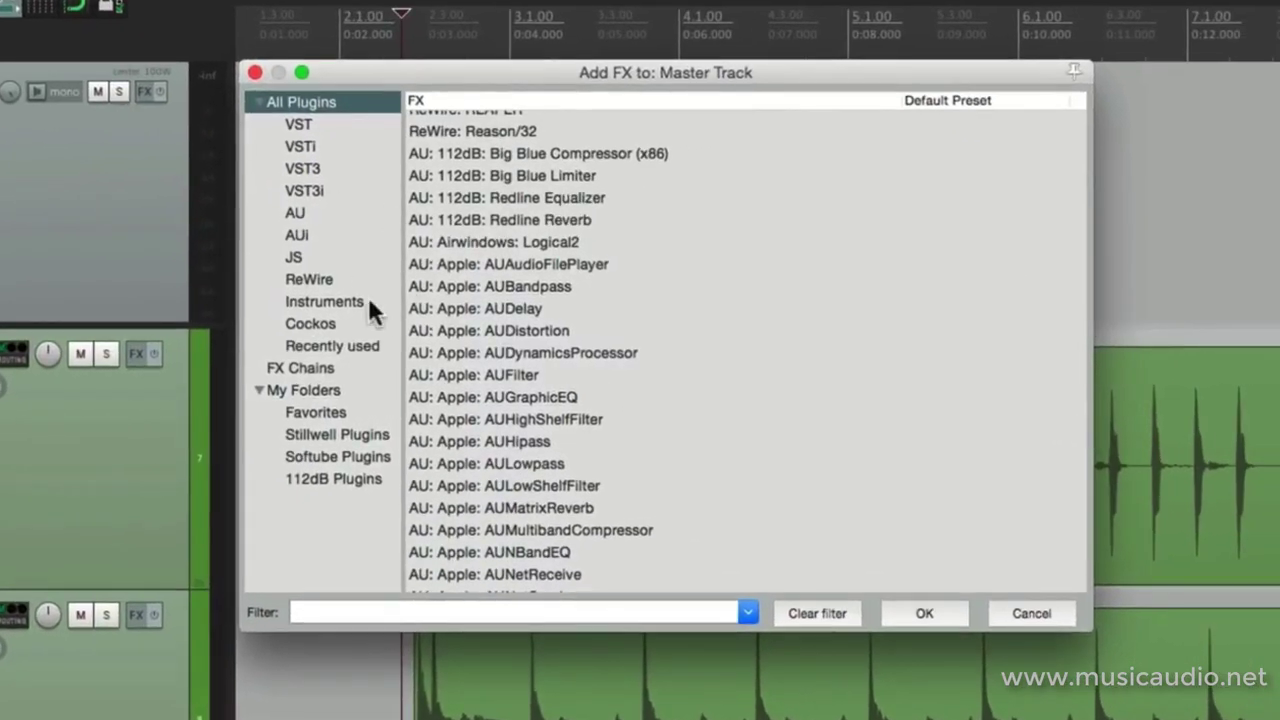
pyautogui.click(355, 325)
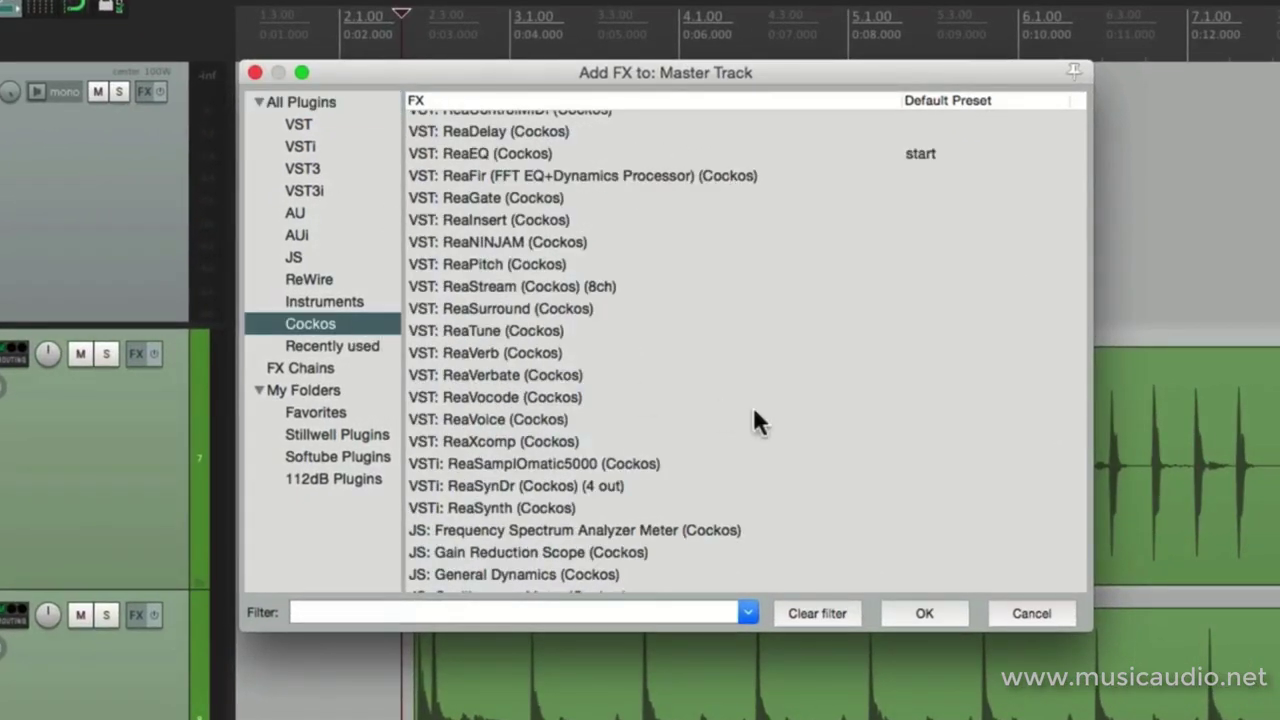
pyautogui.scroll(-1, 701, 412)
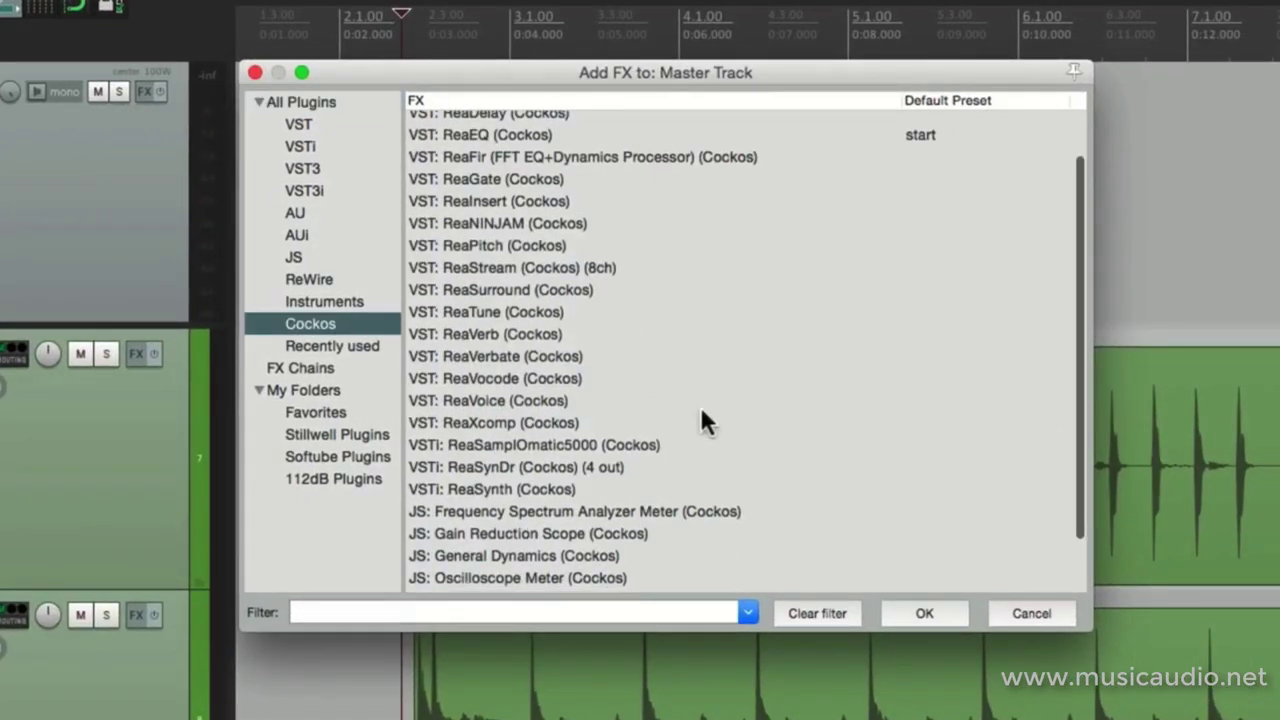
pyautogui.click(578, 422)
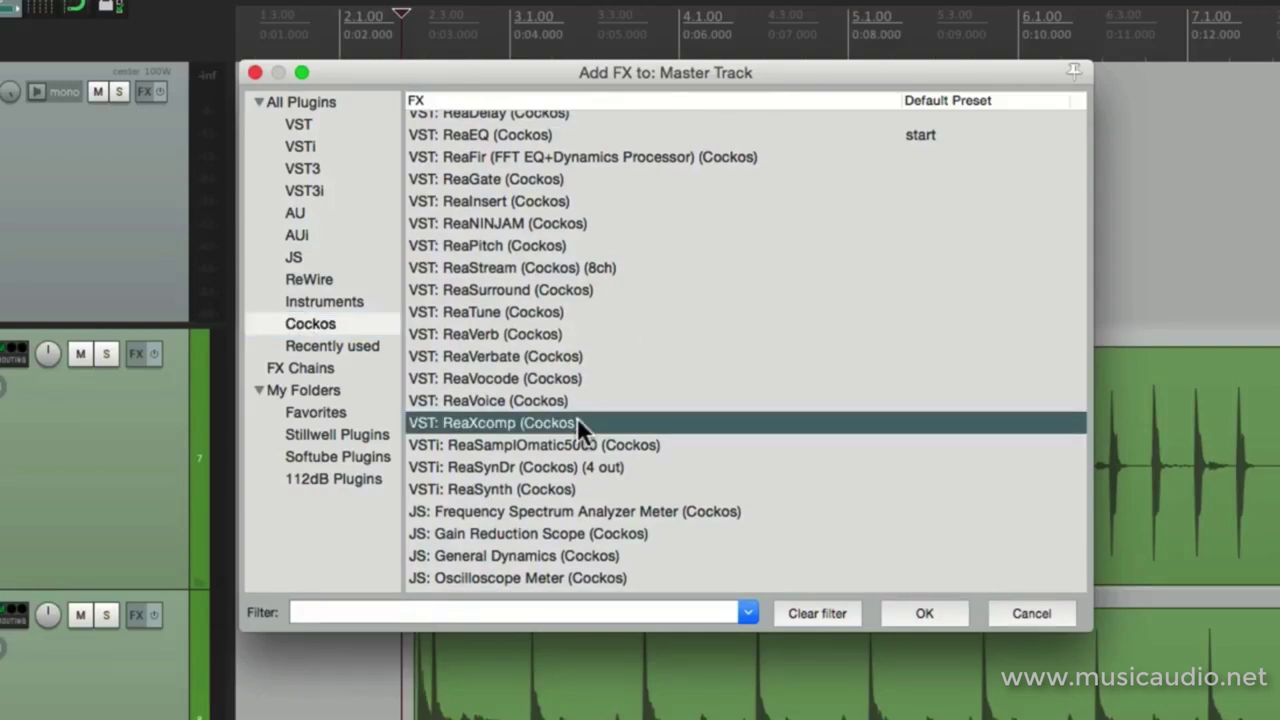
pyautogui.doubleClick(578, 422)
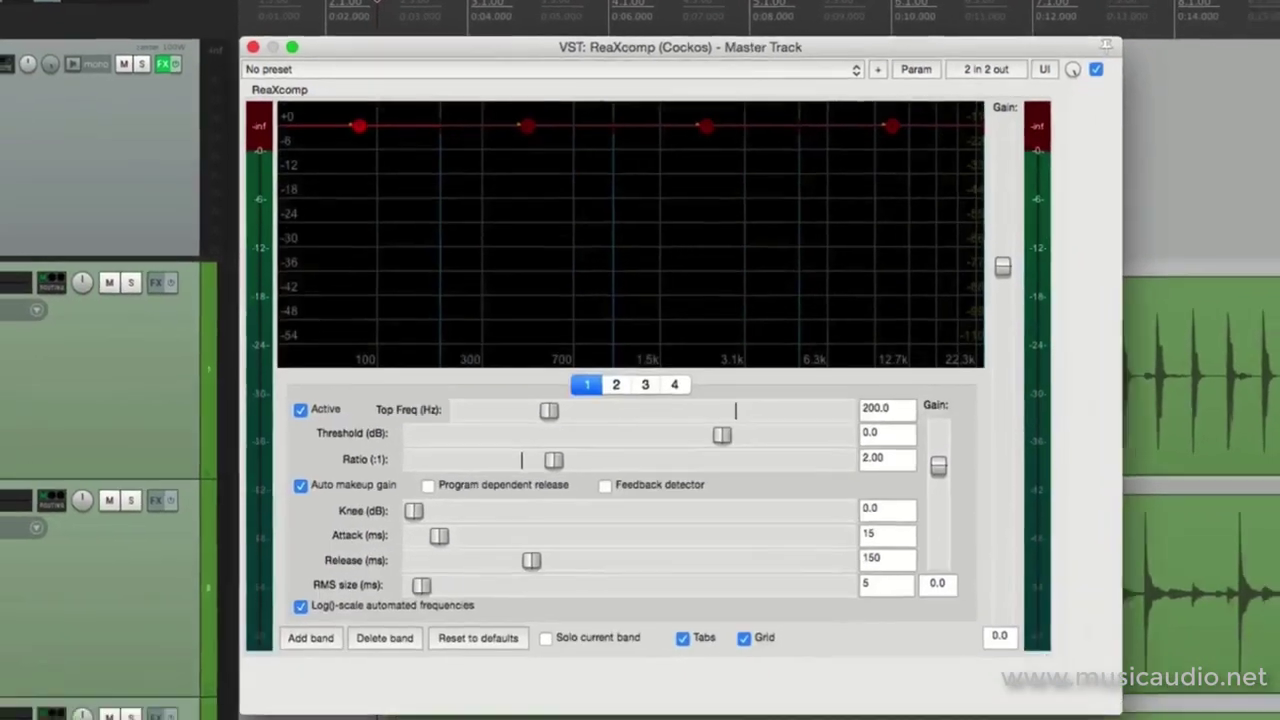
pyautogui.moveTo(1120, 713); pyautogui.dragTo(1077, 699)
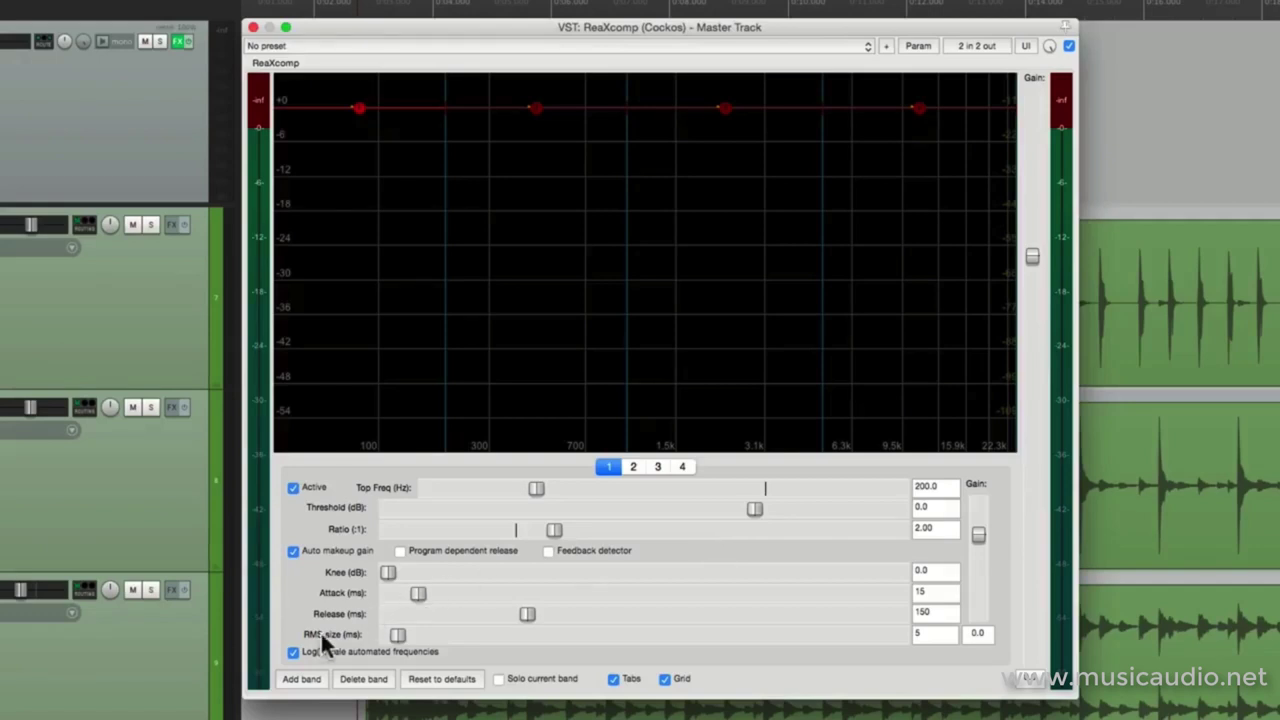
# Add seven extra bands to the compressor
pyautogui.click(298, 683)
pyautogui.click(298, 683)
pyautogui.click(298, 683)
pyautogui.click(298, 683)
pyautogui.click(298, 683)
pyautogui.click(298, 683)
pyautogui.click(298, 683)
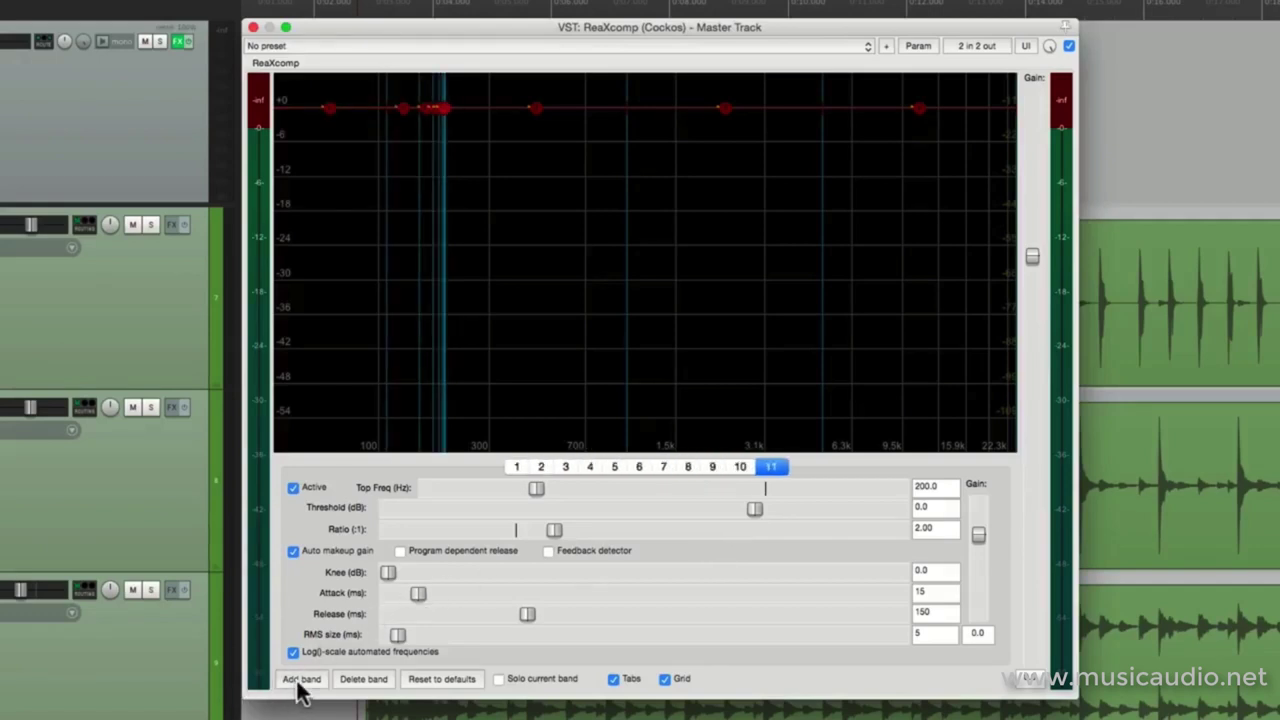
# Delete compressor bands until only a single band is left
pyautogui.click(364, 679)
pyautogui.click(364, 679)
pyautogui.click(364, 679)
pyautogui.click(364, 679)
pyautogui.click(364, 679)
pyautogui.click(364, 679)
pyautogui.click(364, 679)
pyautogui.click(364, 679)
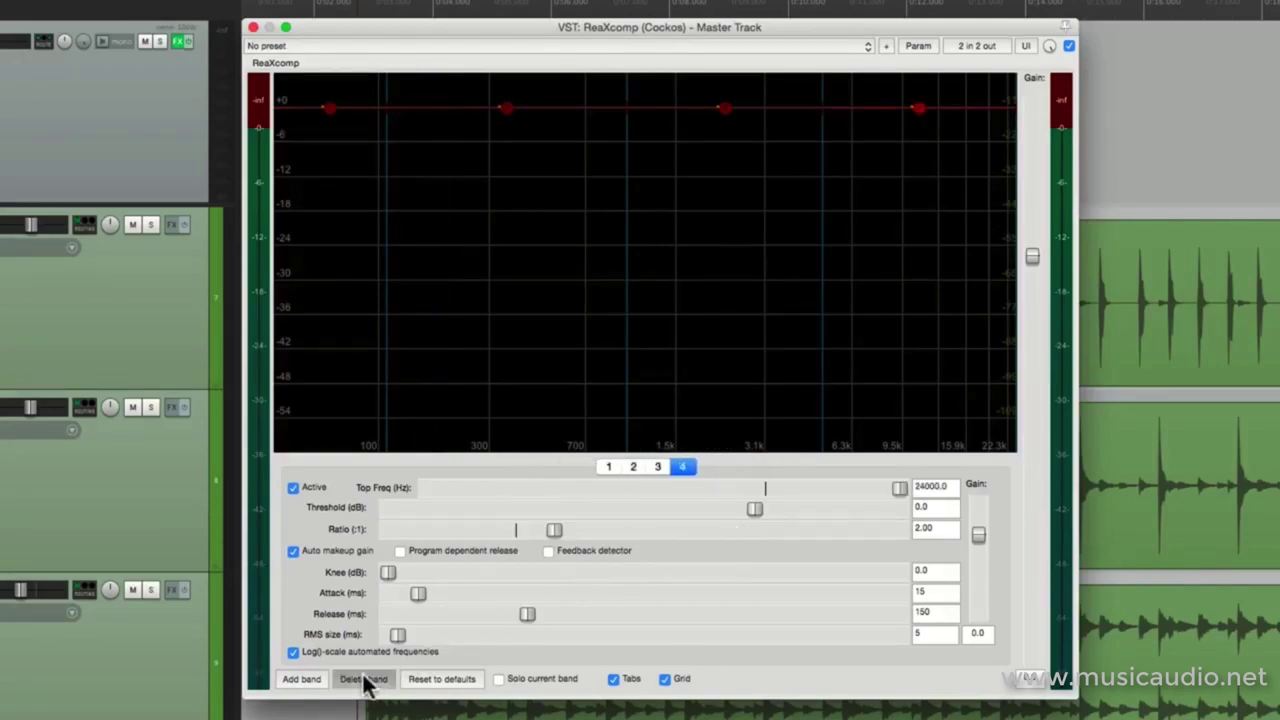
pyautogui.click(364, 679)
pyautogui.click(364, 679)
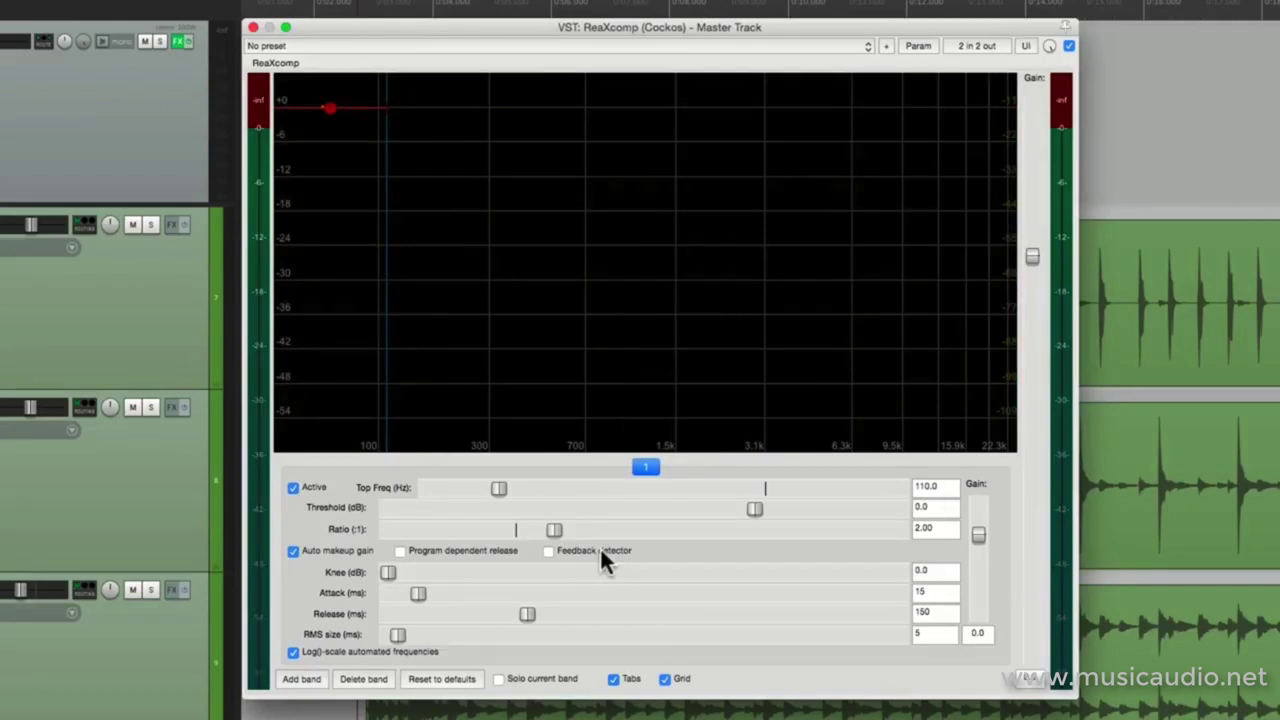
# Set the remaining band's attack to 19 ms, release to 69 ms and ratio to 4.02
pyautogui.moveTo(418, 592); pyautogui.dragTo(435, 592)
pyautogui.moveTo(508, 614); pyautogui.dragTo(479, 615)
pyautogui.moveTo(552, 531); pyautogui.dragTo(584, 533)
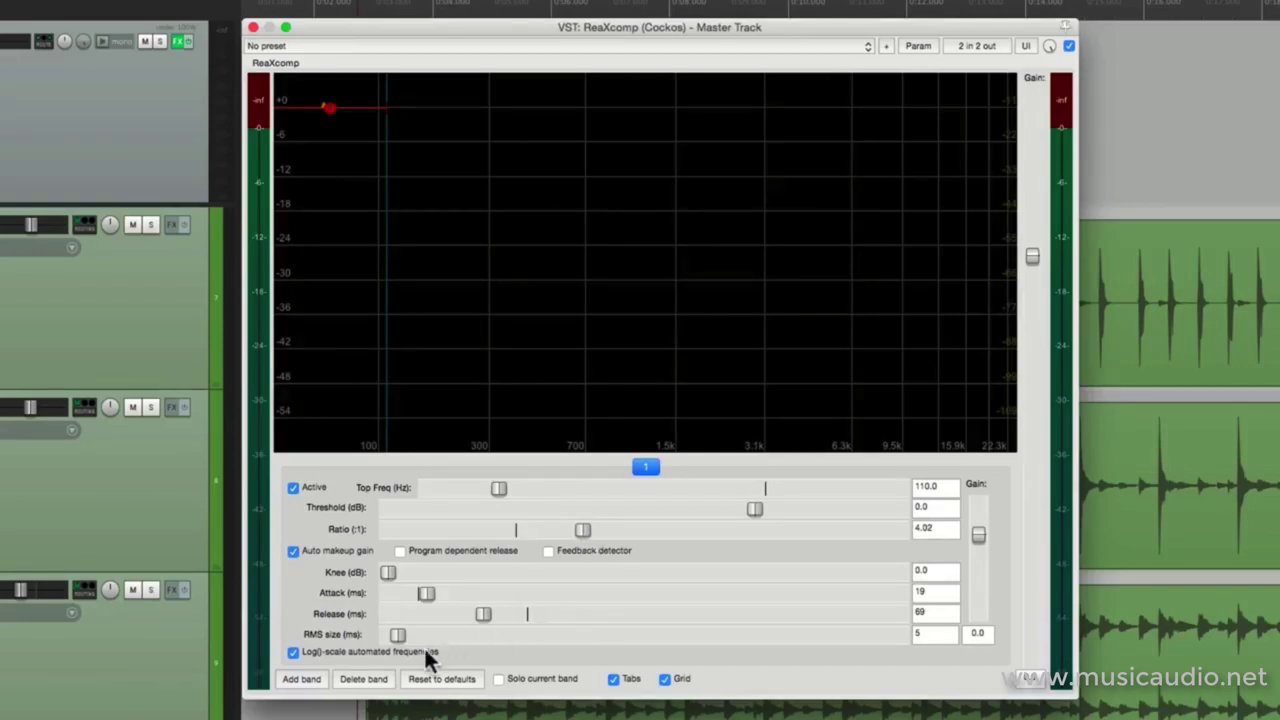
# Add two more bands and move the band crossovers to about 300 Hz and 3 kHz
pyautogui.click(305, 680)
pyautogui.click(306, 681)
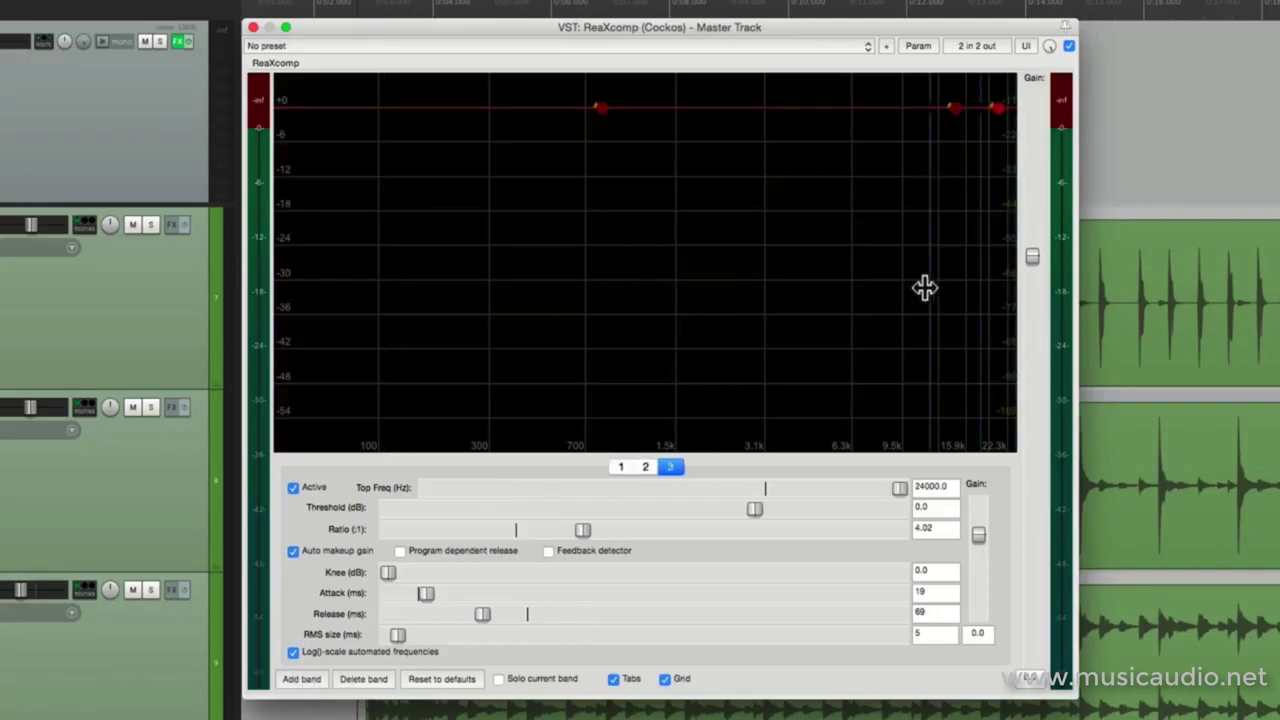
pyautogui.moveTo(926, 289); pyautogui.dragTo(487, 272)
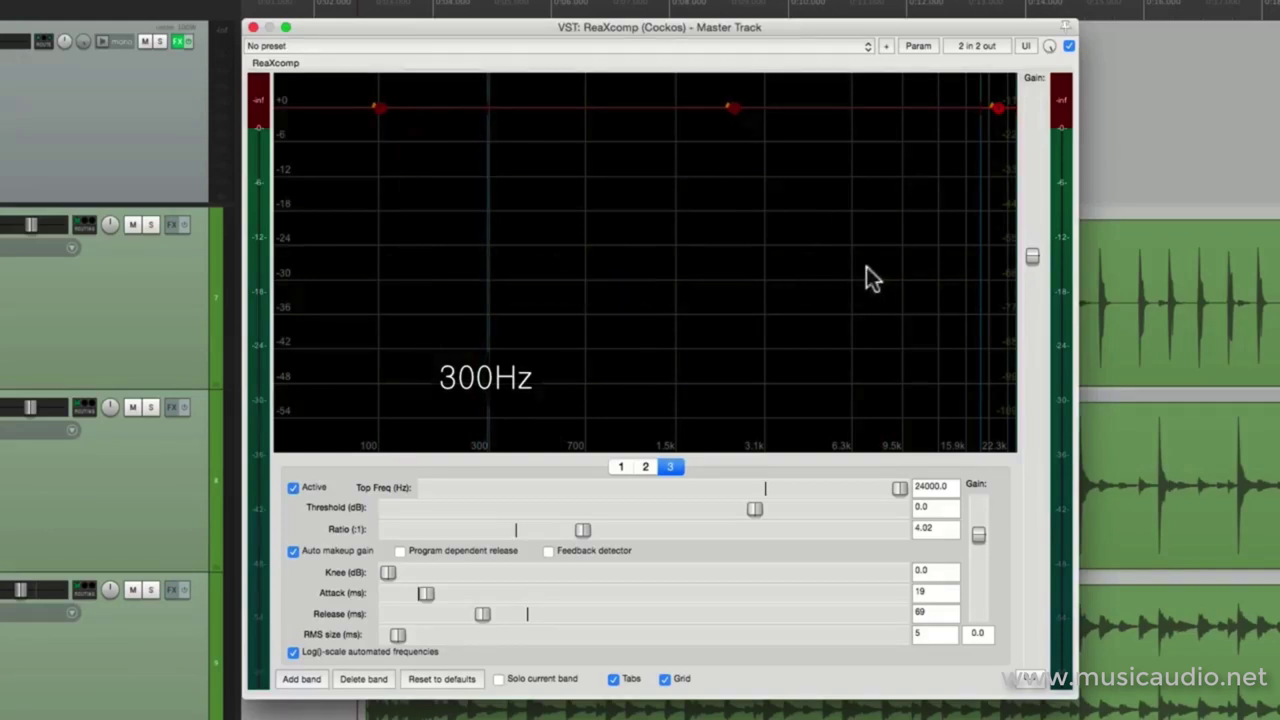
pyautogui.moveTo(966, 266); pyautogui.dragTo(760, 274)
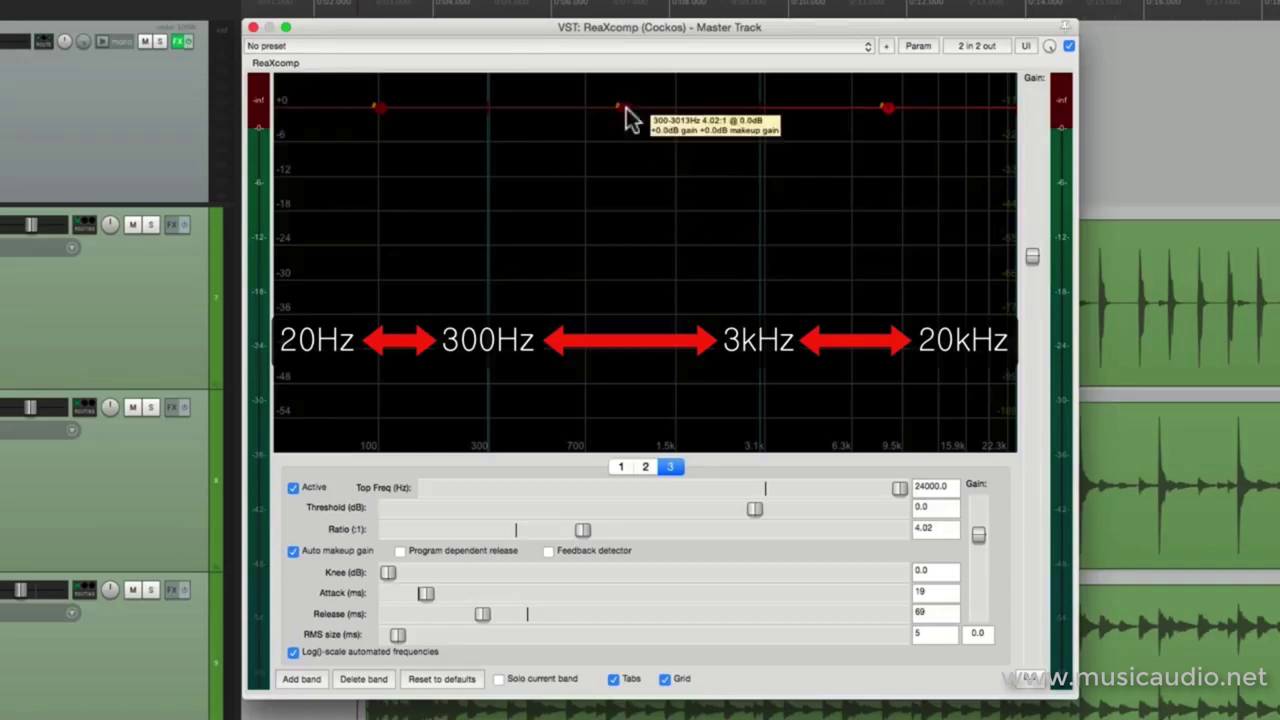
# Try lowering the middle band's threshold to -8.8 dB and return it to 0 dB
pyautogui.moveTo(622, 107); pyautogui.dragTo(622, 158)
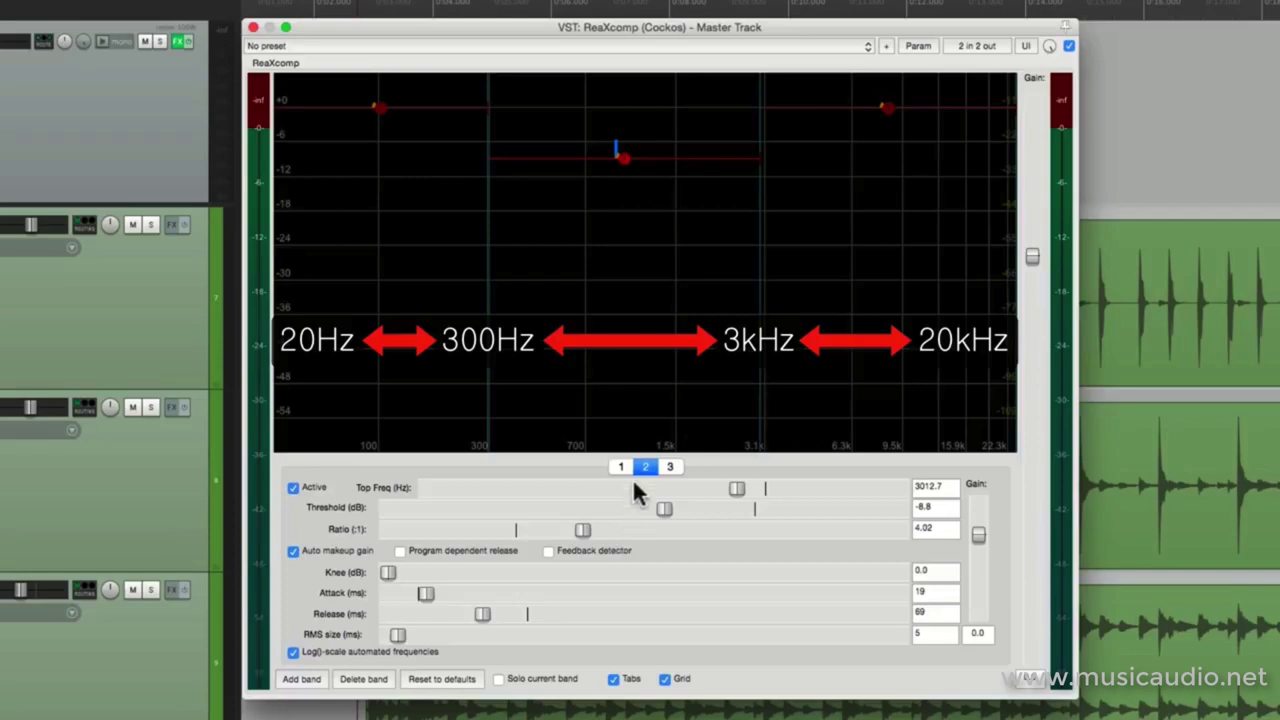
pyautogui.moveTo(629, 157); pyautogui.dragTo(623, 108)
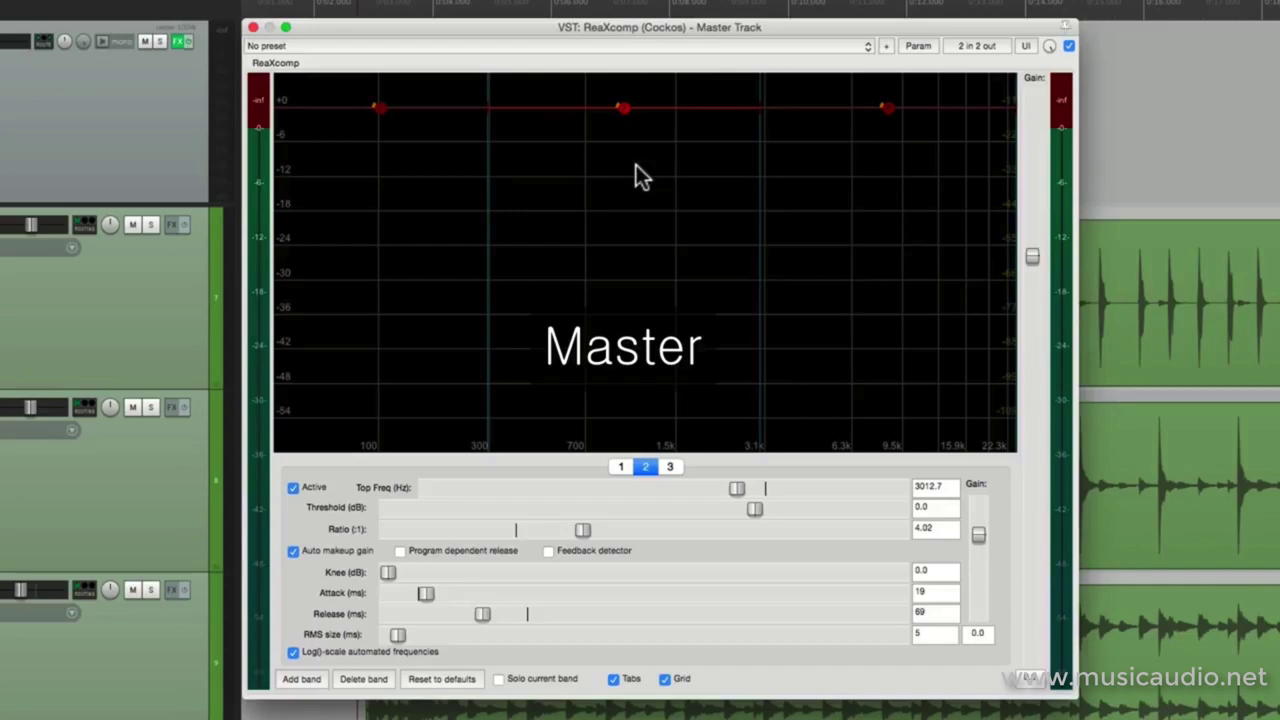
# Link band 1's threshold to ReaXcomp's own 2-Thresh parameter through parameter modulation
pyautogui.click(377, 107)
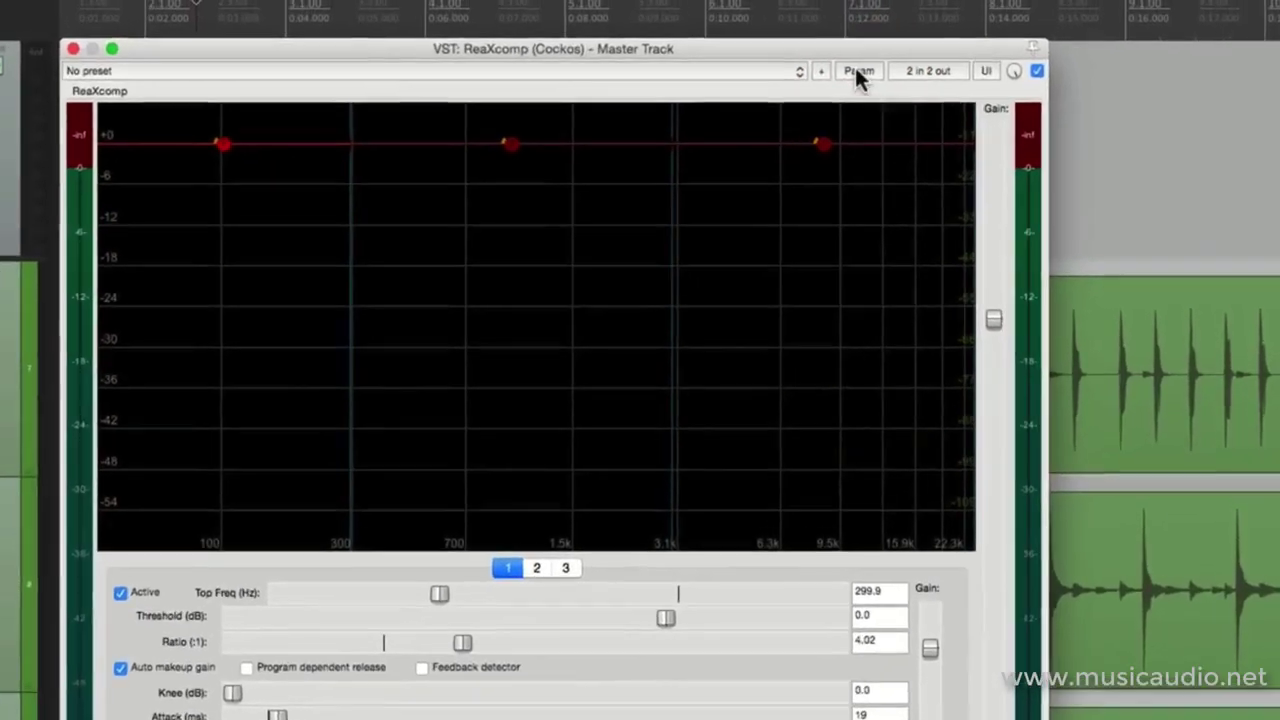
pyautogui.click(857, 72)
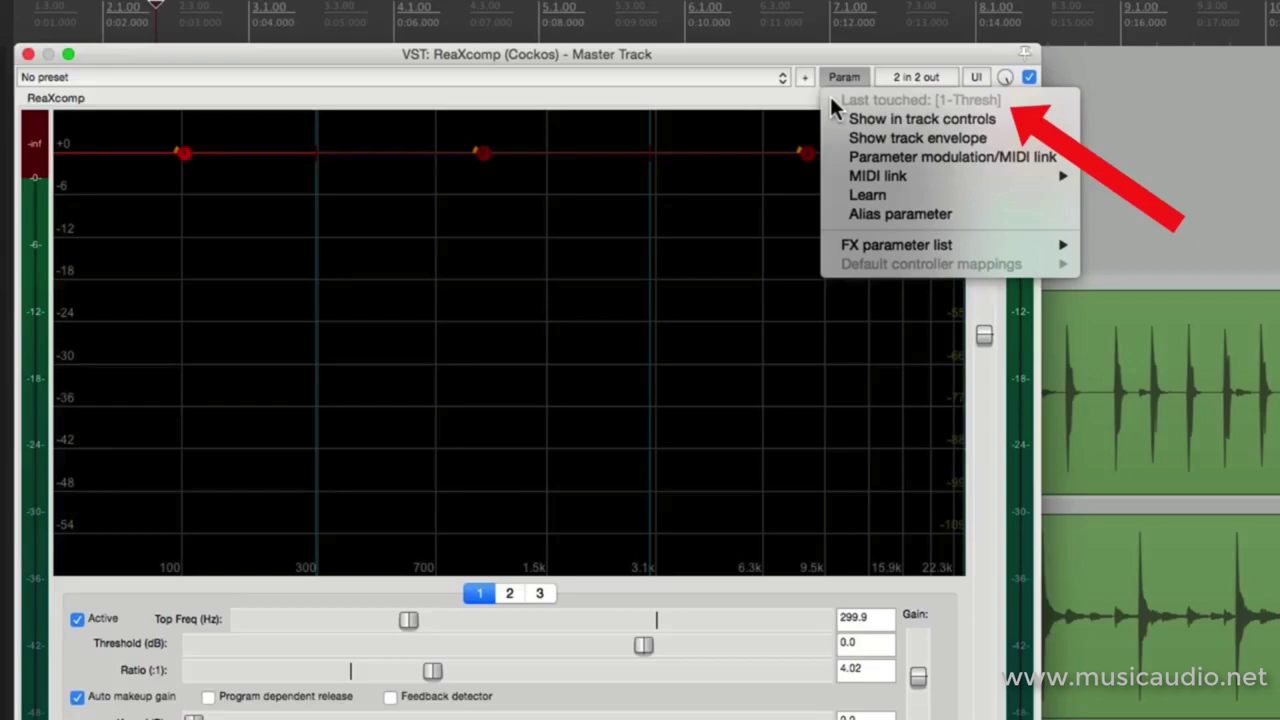
pyautogui.click(838, 162)
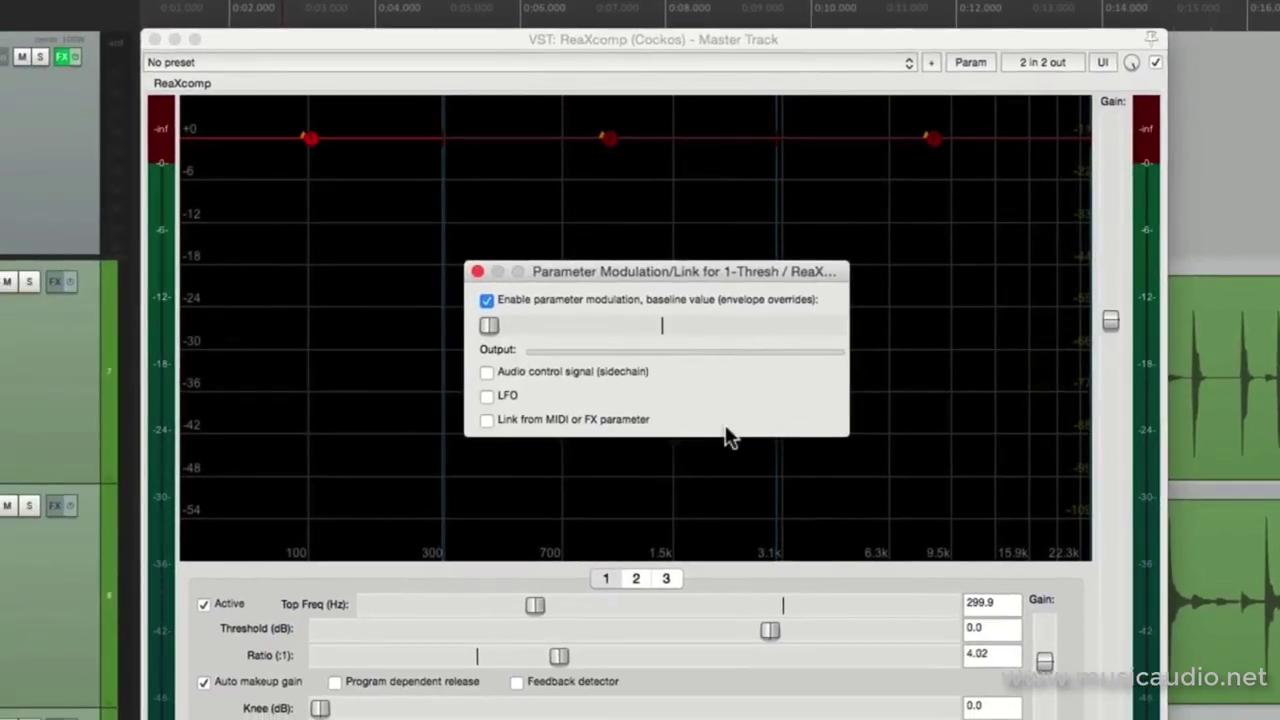
pyautogui.click(486, 421)
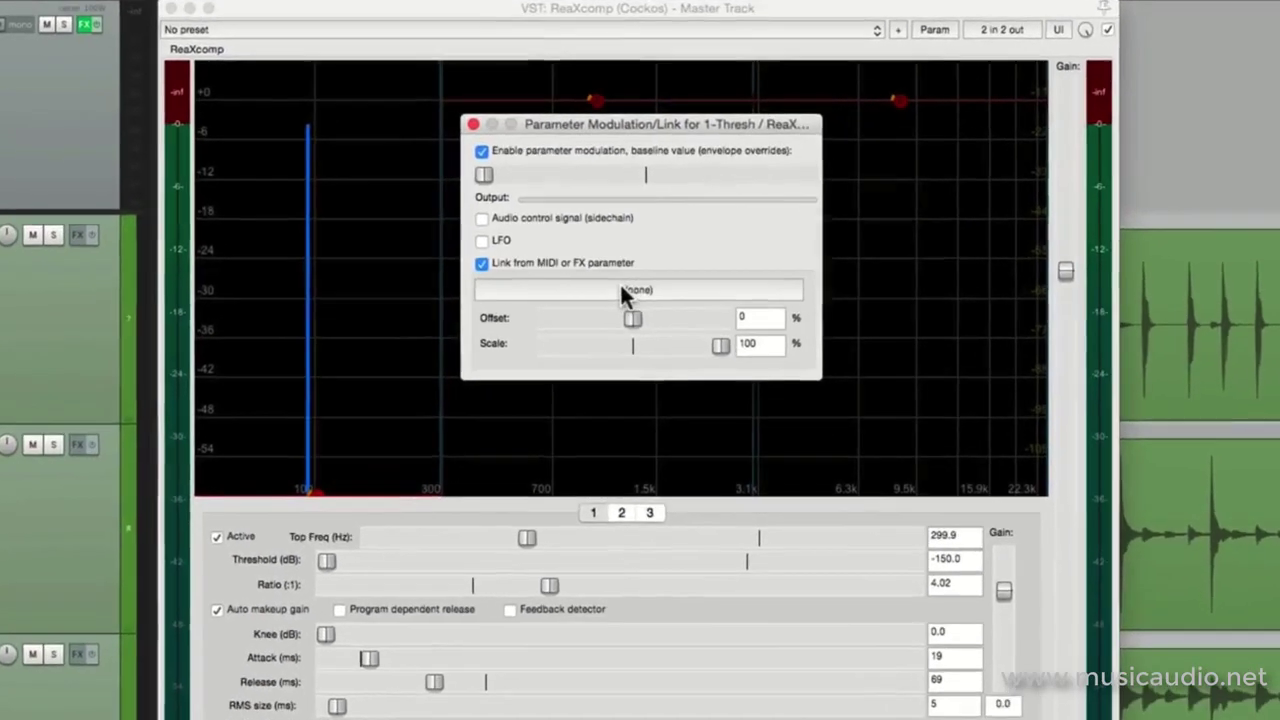
pyautogui.click(630, 272)
pyautogui.moveTo(608, 310)
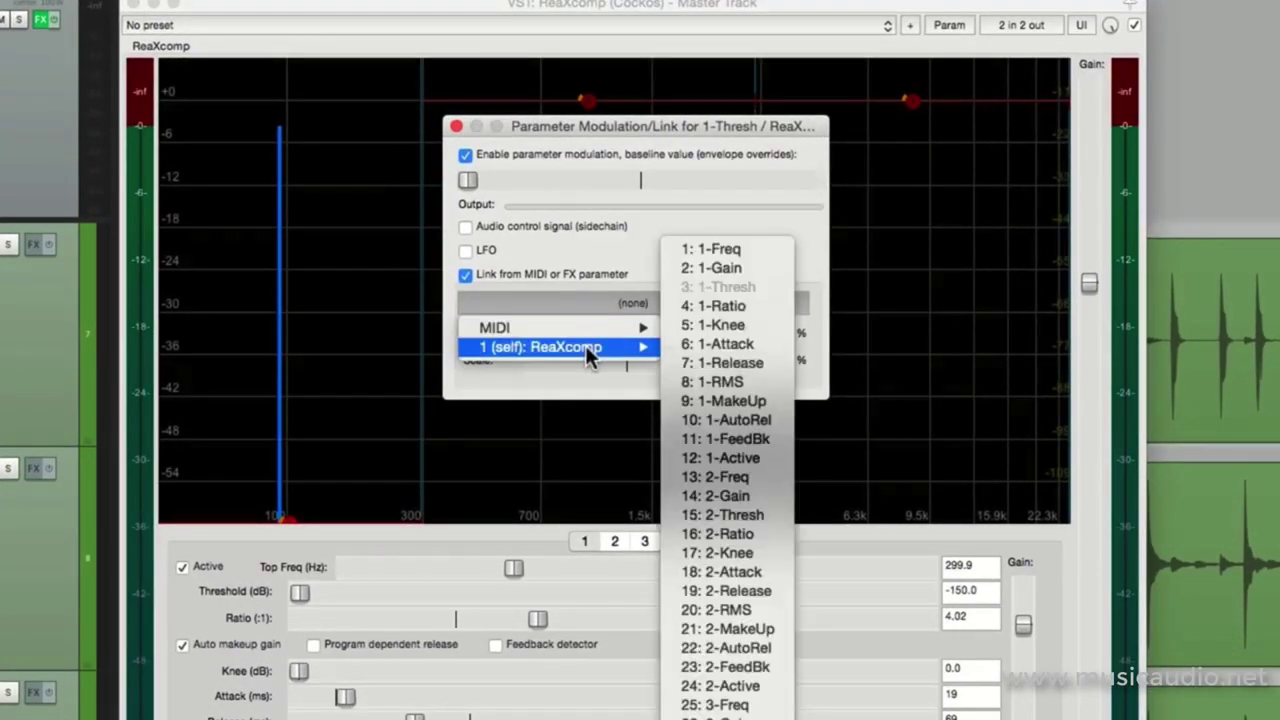
pyautogui.click(779, 520)
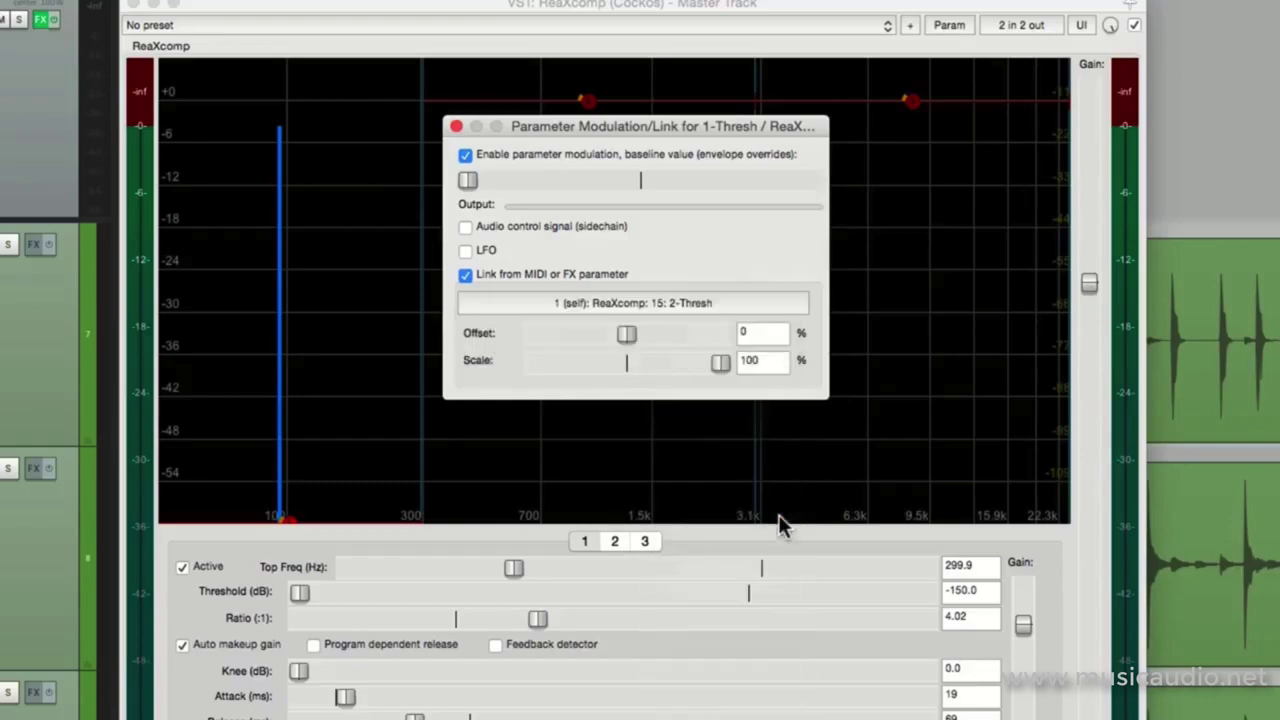
pyautogui.click(456, 126)
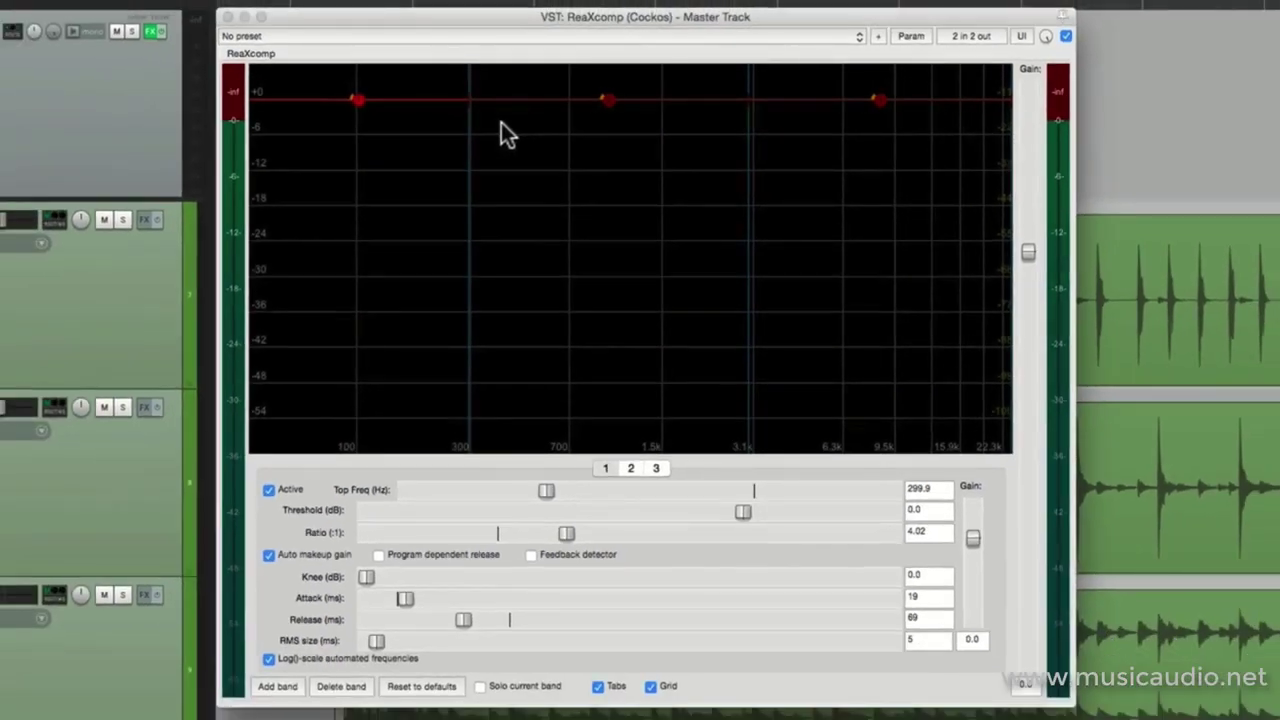
# Test the threshold link by lowering band 2's threshold to -11.5 dB
pyautogui.click(616, 531)
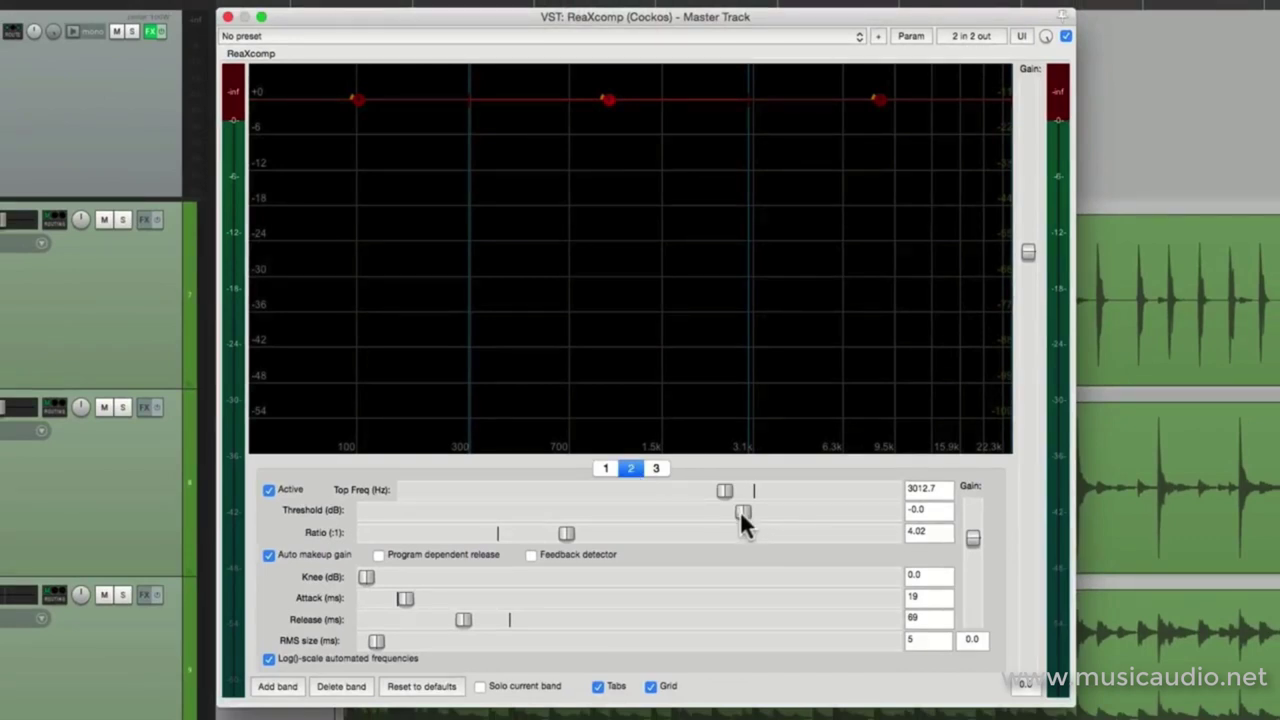
pyautogui.moveTo(741, 513); pyautogui.dragTo(668, 545)
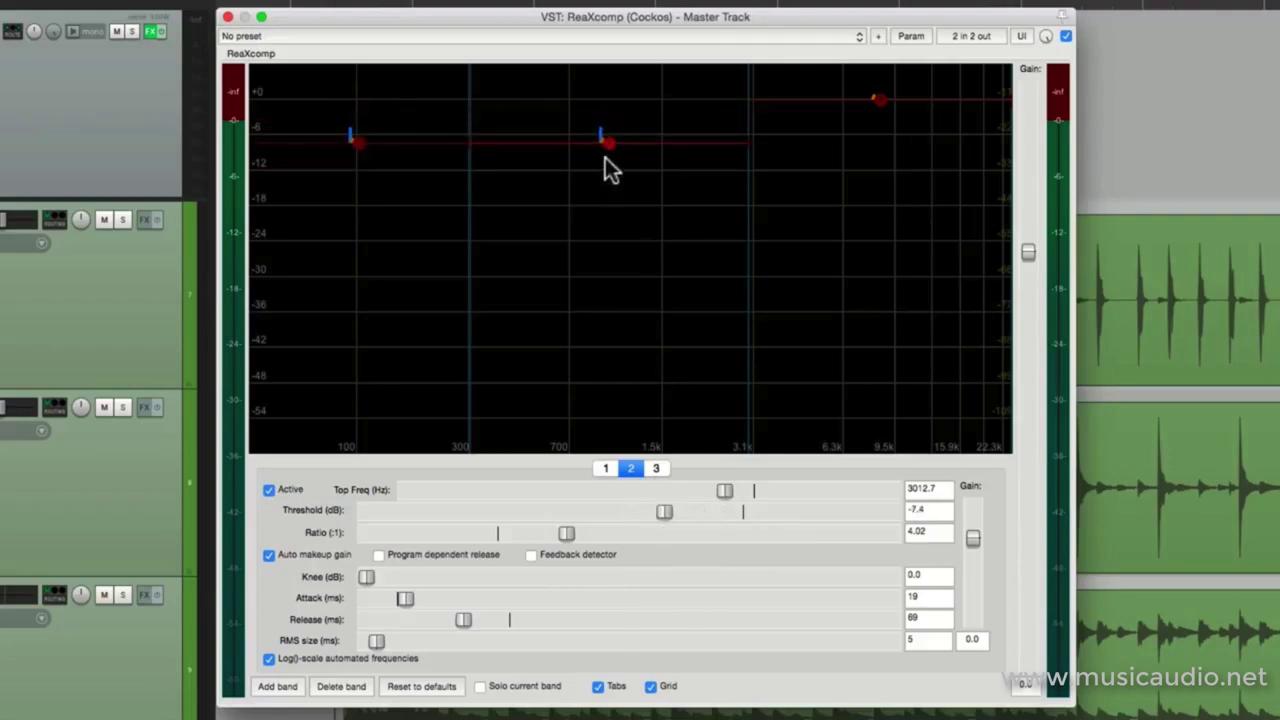
pyautogui.moveTo(606, 138); pyautogui.dragTo(607, 166)
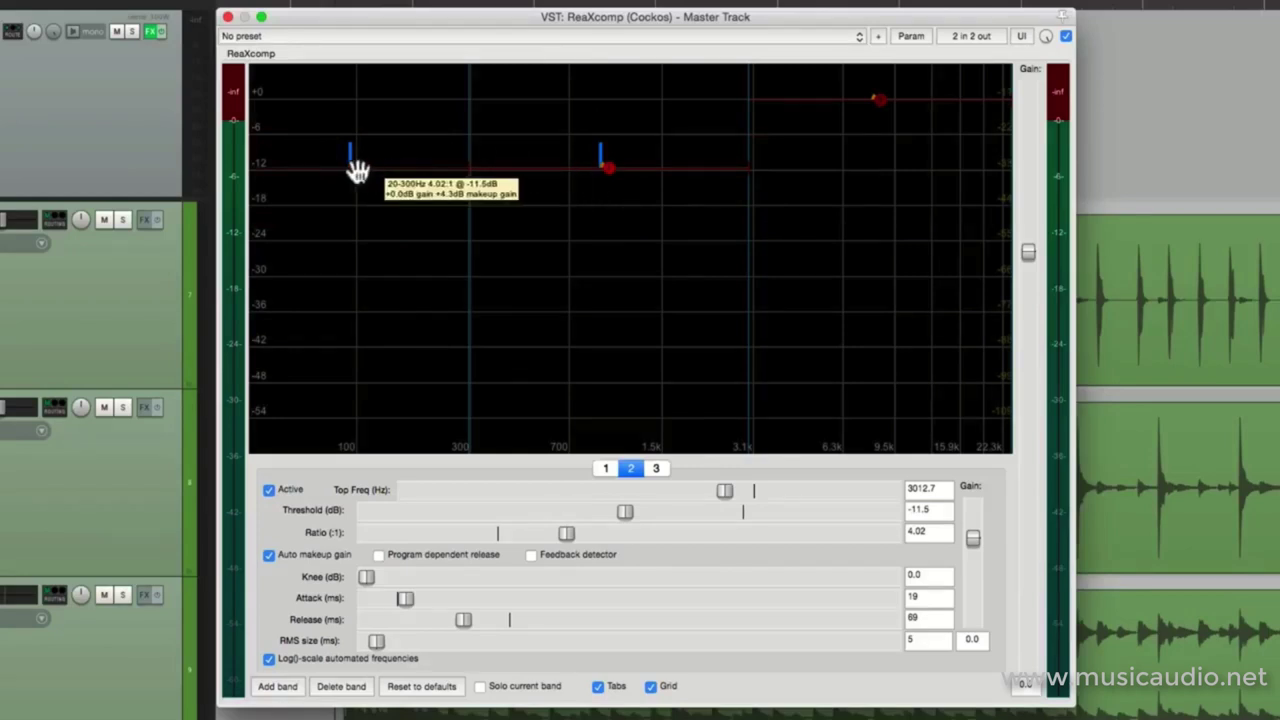
# Try moving band 1's linked threshold directly and reset band 2's threshold to 0 dB
pyautogui.moveTo(355, 166)
pyautogui.mouseDown()
pyautogui.moveTo(340, 246)
pyautogui.moveTo(356, 168)
pyautogui.mouseUp()
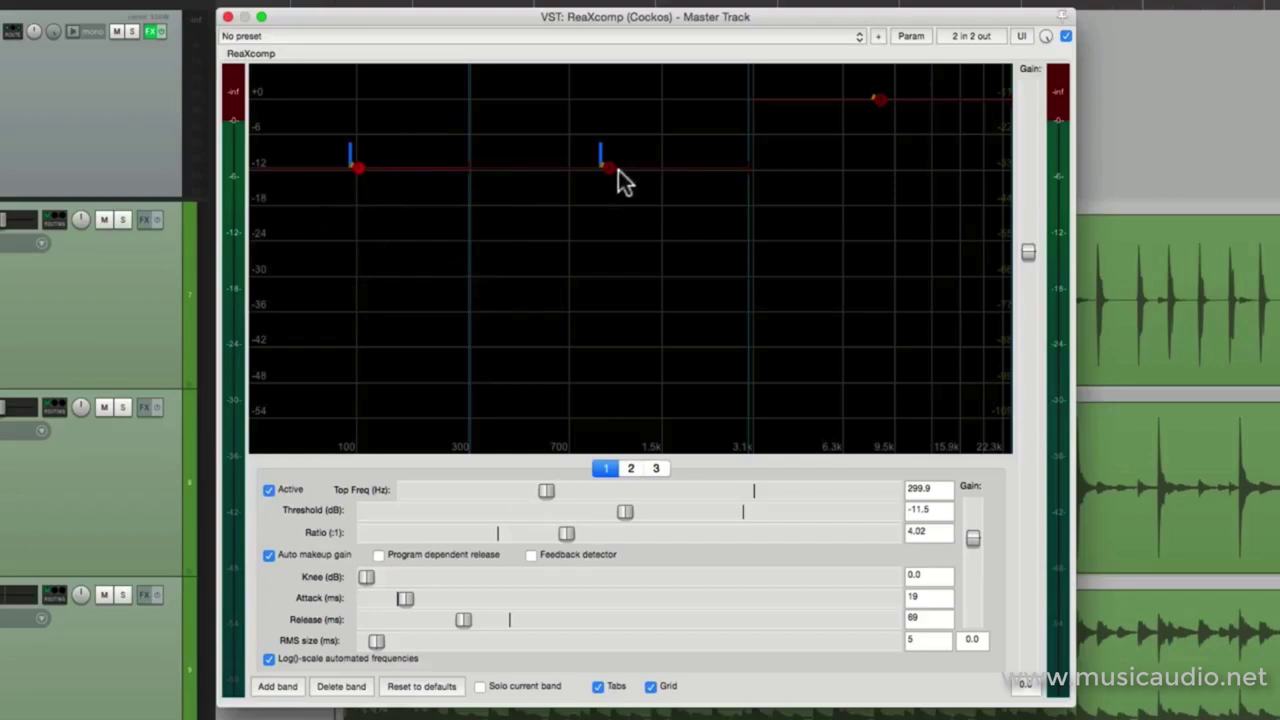
pyautogui.moveTo(606, 170)
pyautogui.mouseDown()
pyautogui.moveTo(607, 305)
pyautogui.moveTo(594, 271)
pyautogui.moveTo(603, 172)
pyautogui.mouseUp()
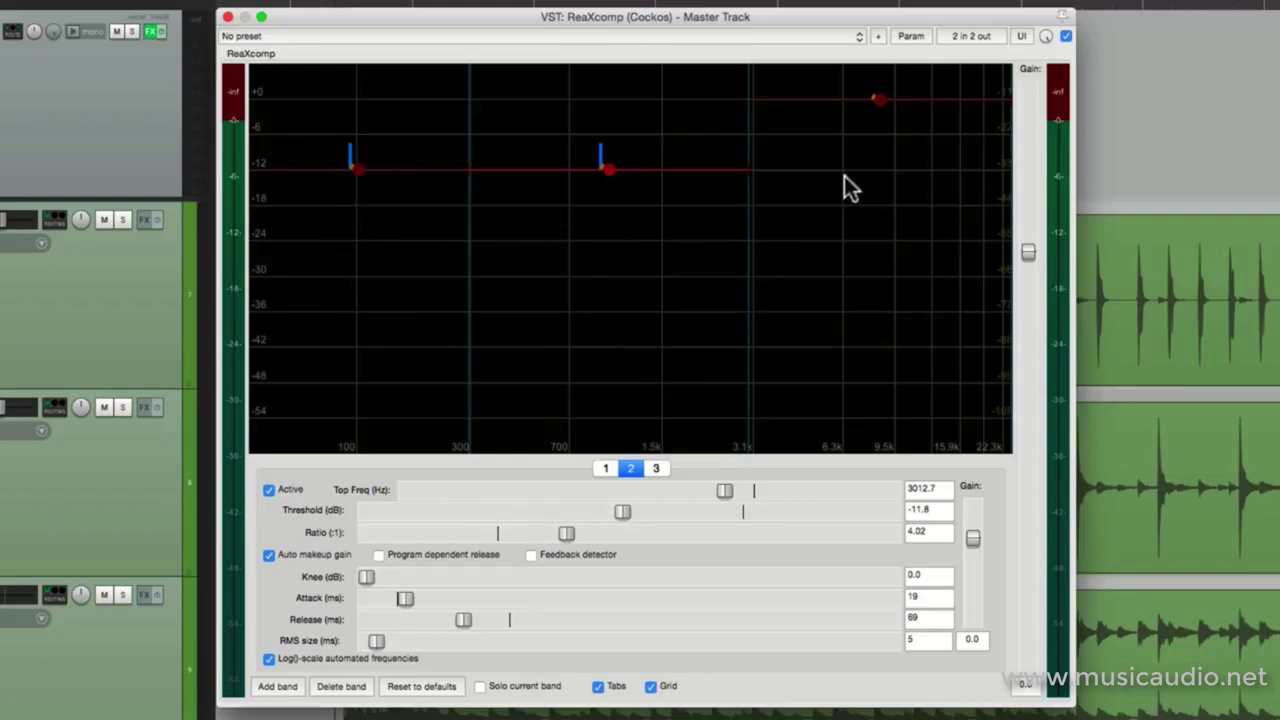
pyautogui.doubleClick(619, 512)
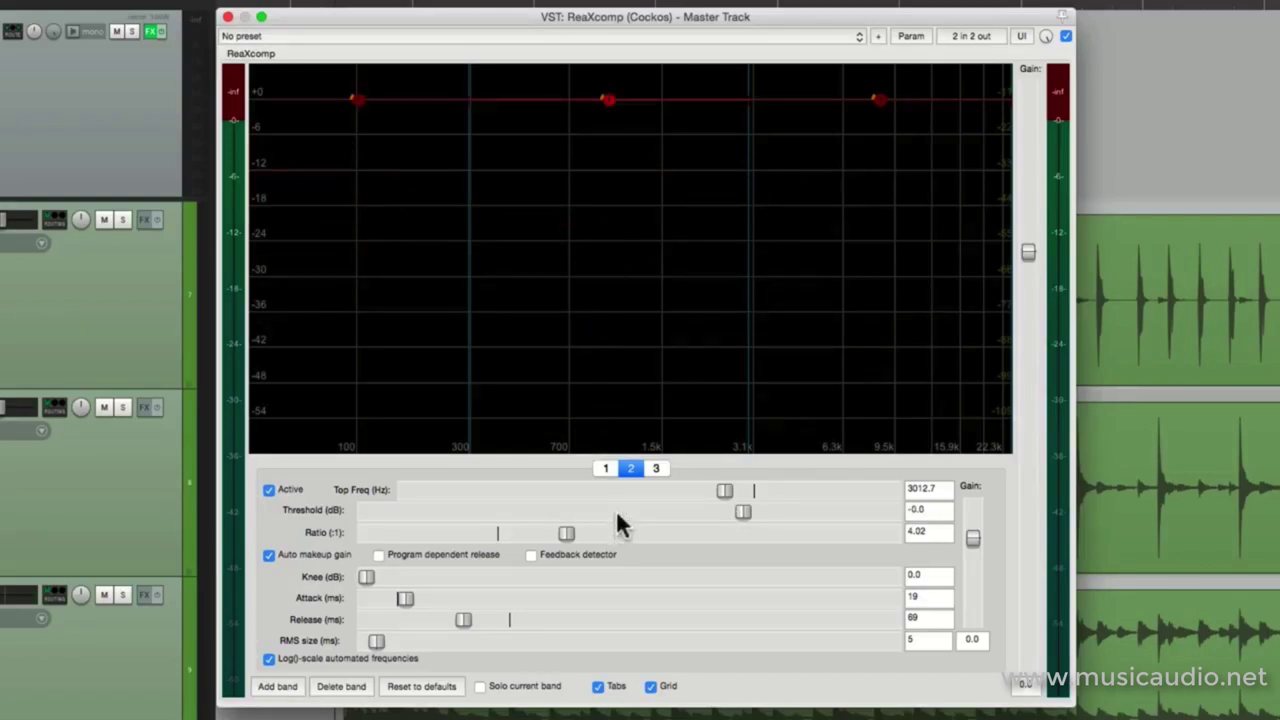
# Link band 3's threshold to ReaXcomp's own 2-Thresh parameter through parameter modulation
pyautogui.click(879, 104)
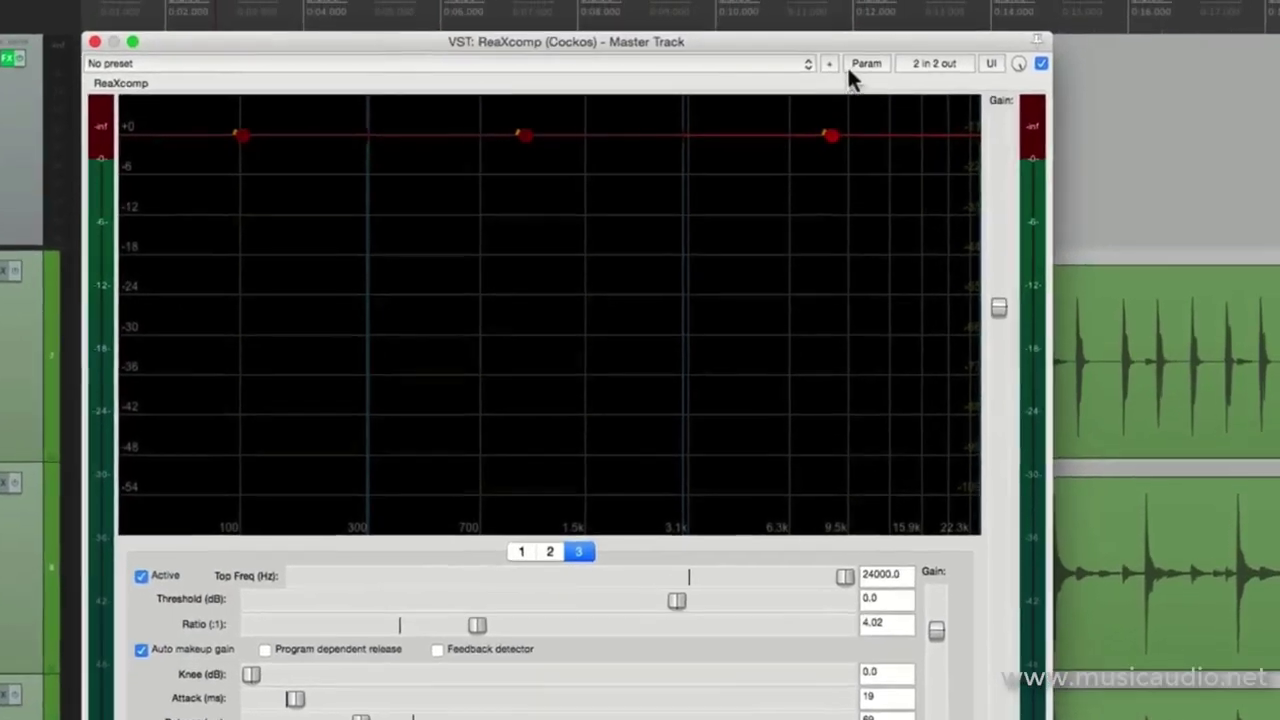
pyautogui.click(899, 34)
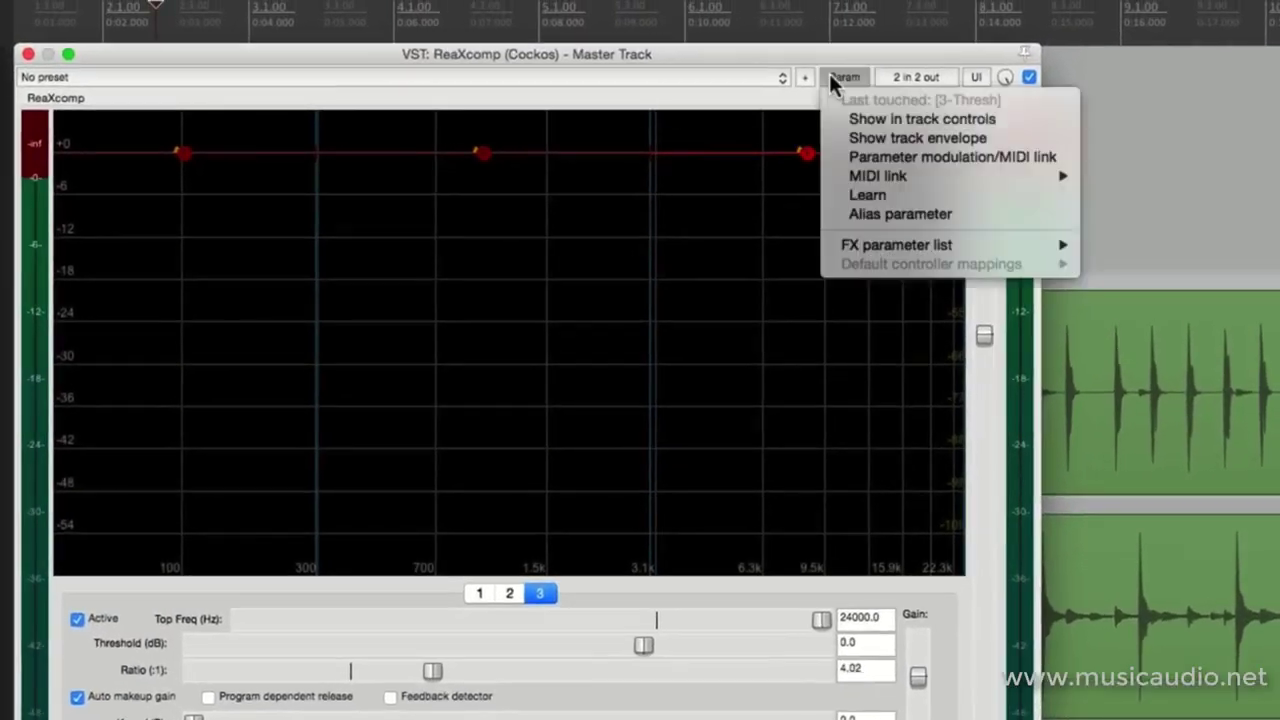
pyautogui.click(834, 157)
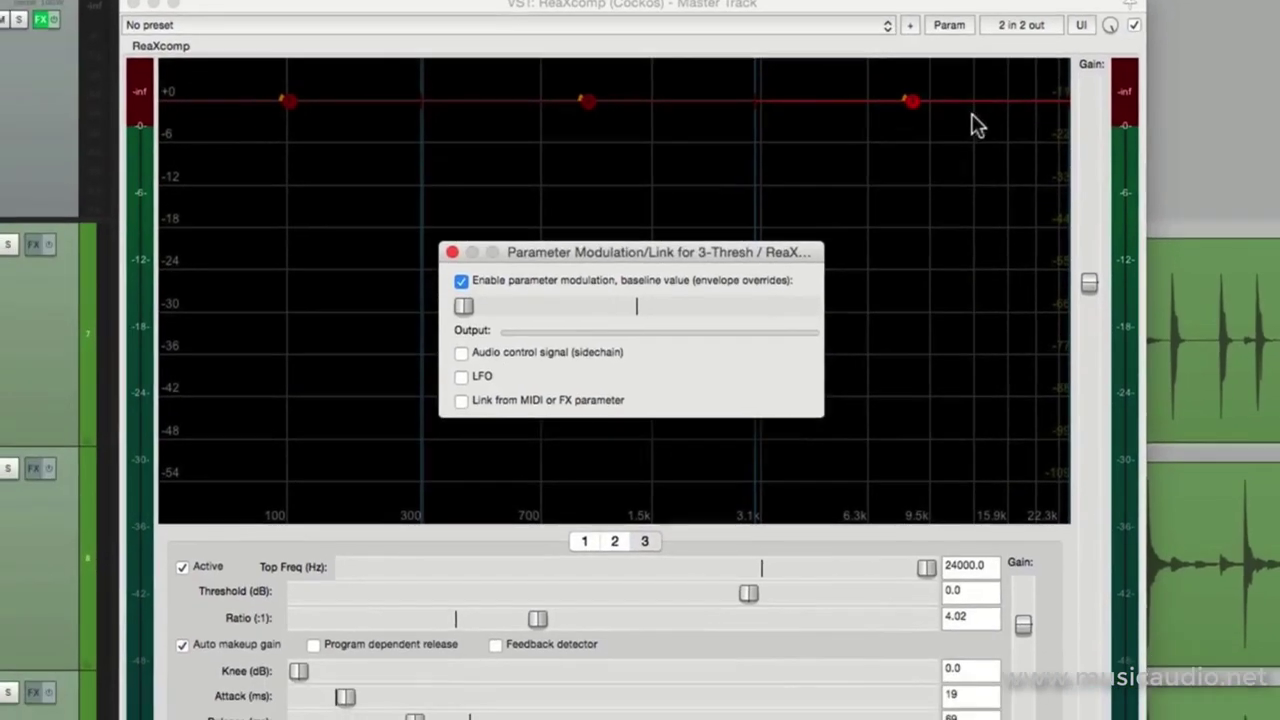
pyautogui.click(468, 404)
pyautogui.click(552, 324)
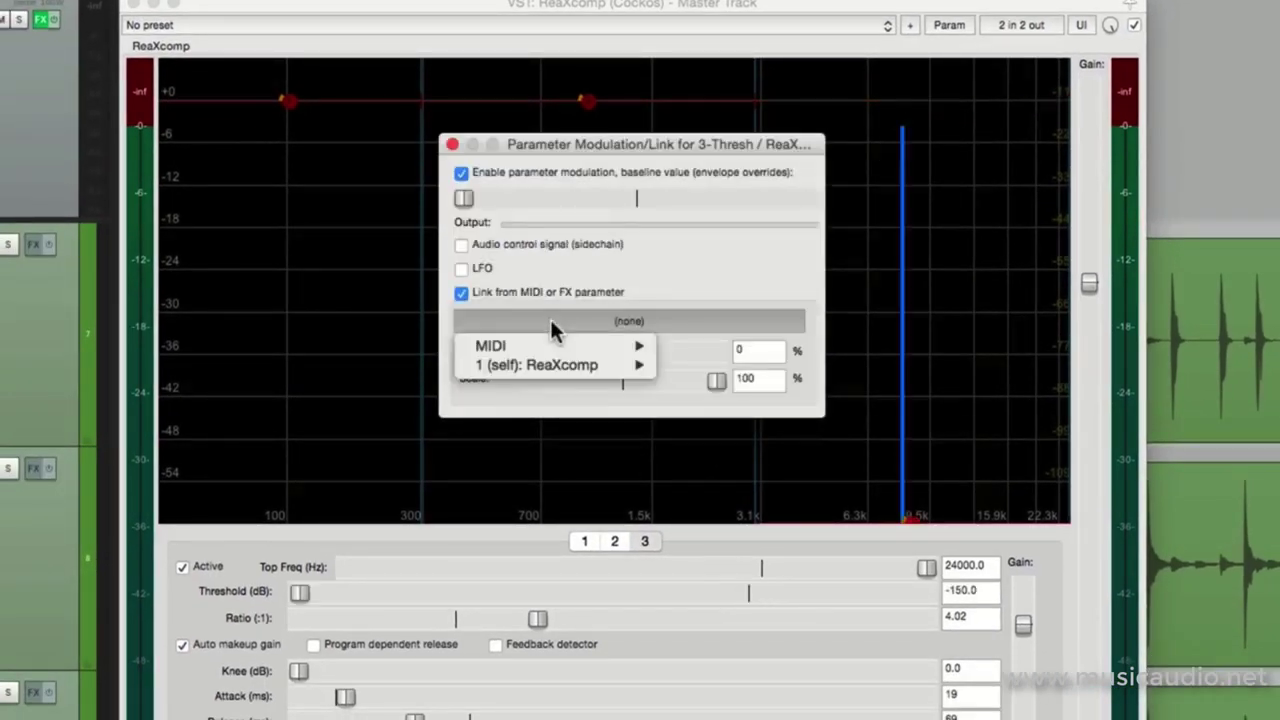
pyautogui.moveTo(532, 361)
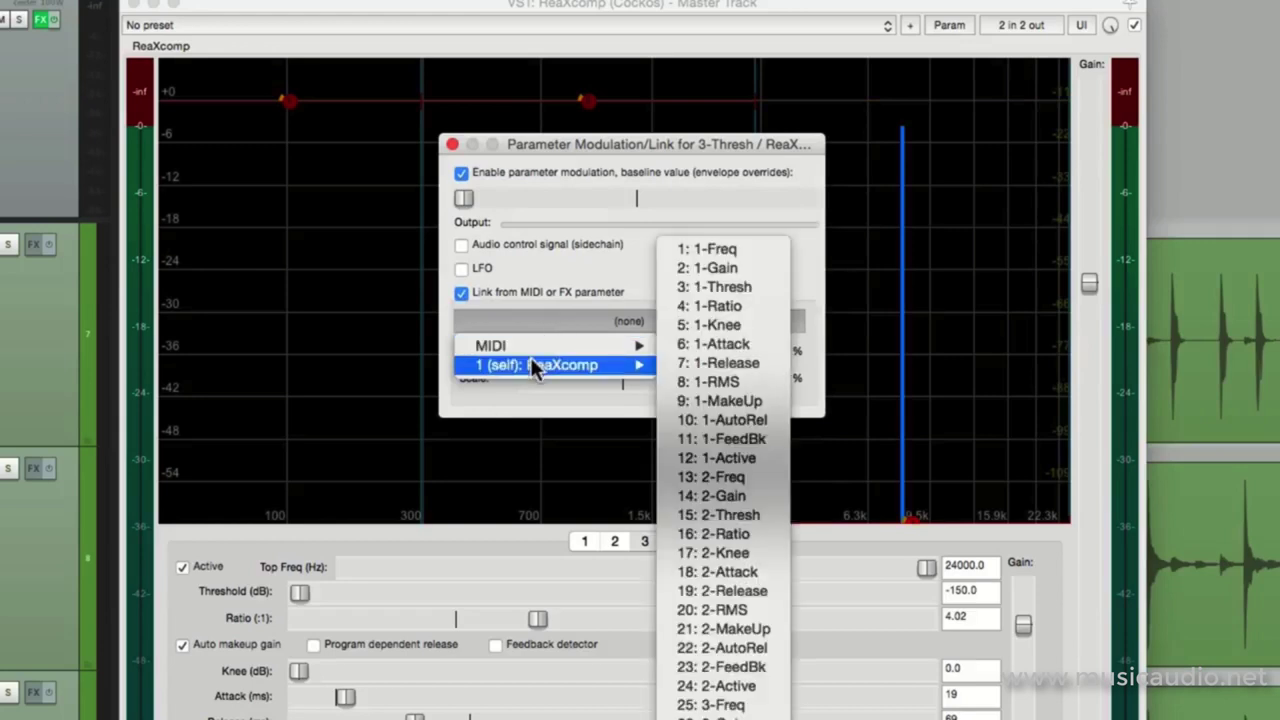
pyautogui.click(763, 528)
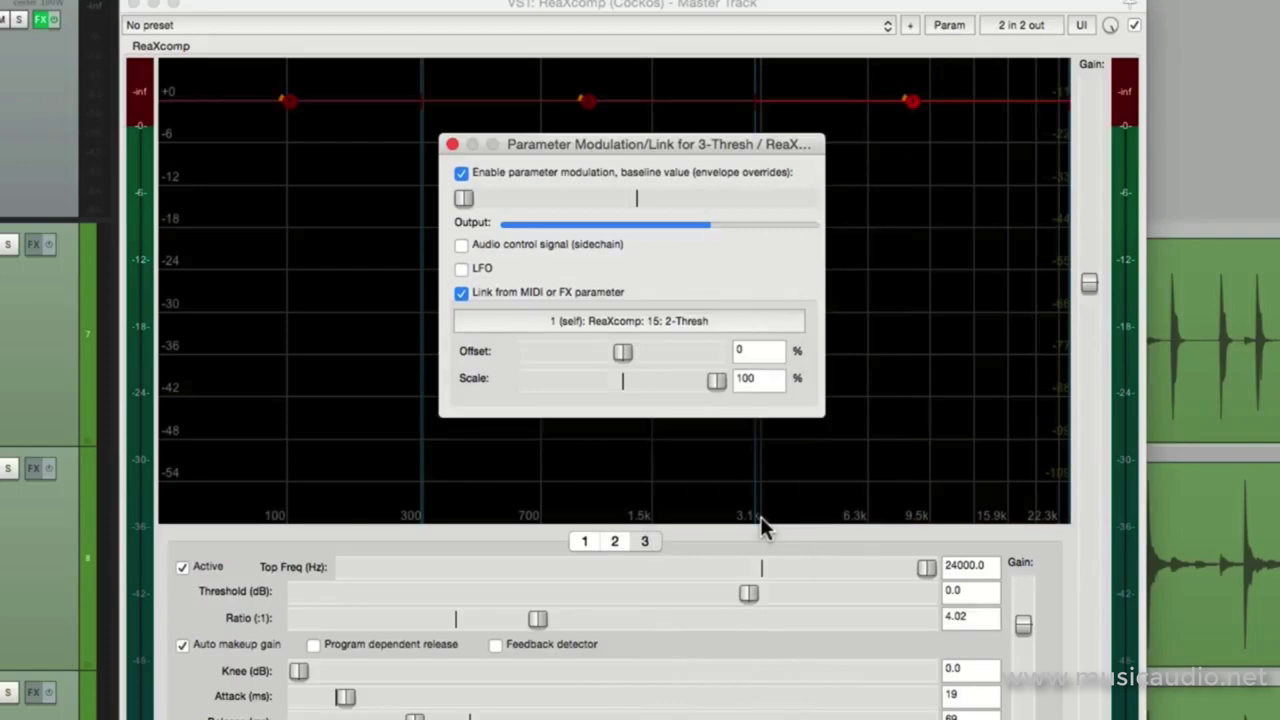
pyautogui.click(452, 144)
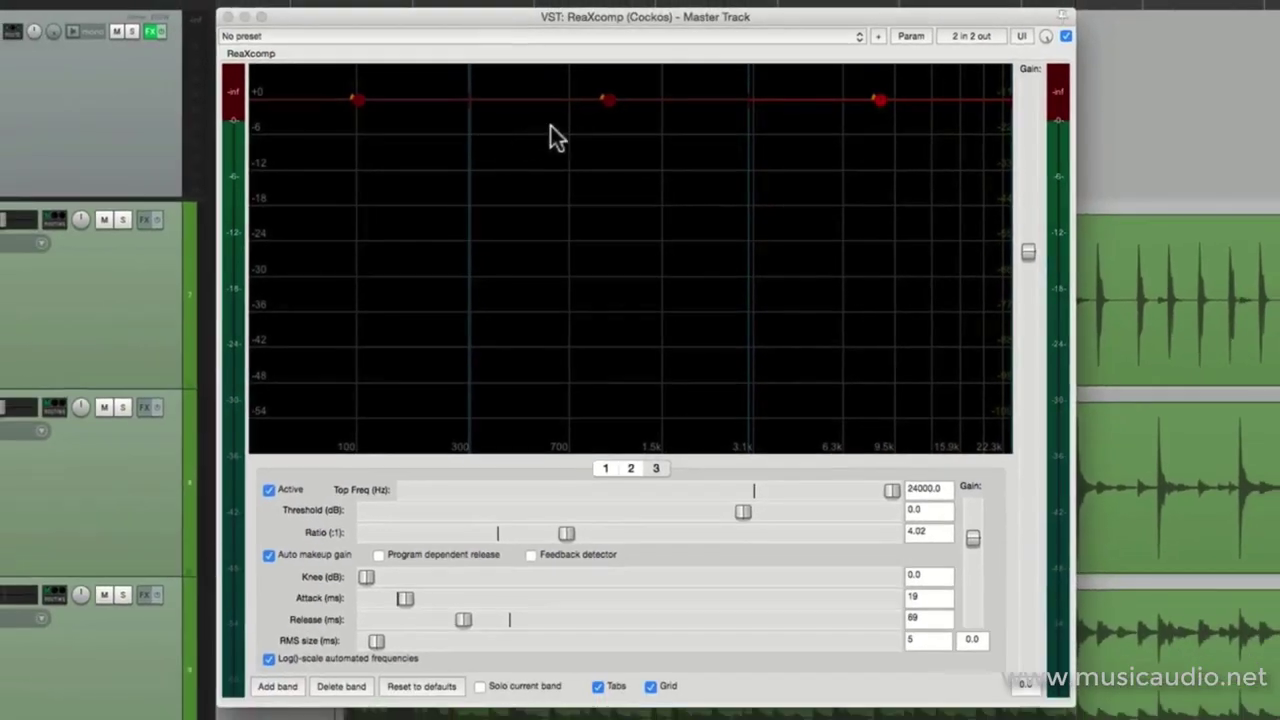
# Lower band 2's threshold to -3.1 dB, then to -6.7 dB while auditioning playback
pyautogui.moveTo(609, 104)
pyautogui.mouseDown()
pyautogui.moveTo(609, 251)
pyautogui.moveTo(612, 119)
pyautogui.mouseUp()
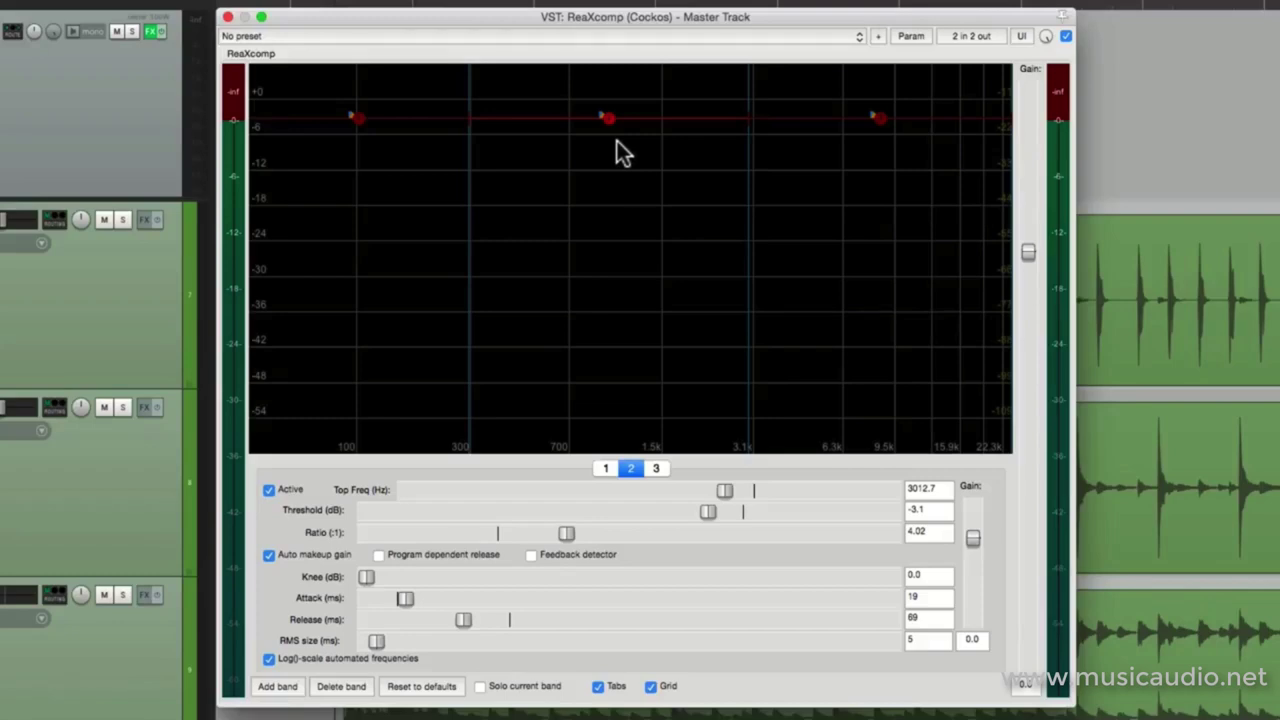
pyautogui.press('space')
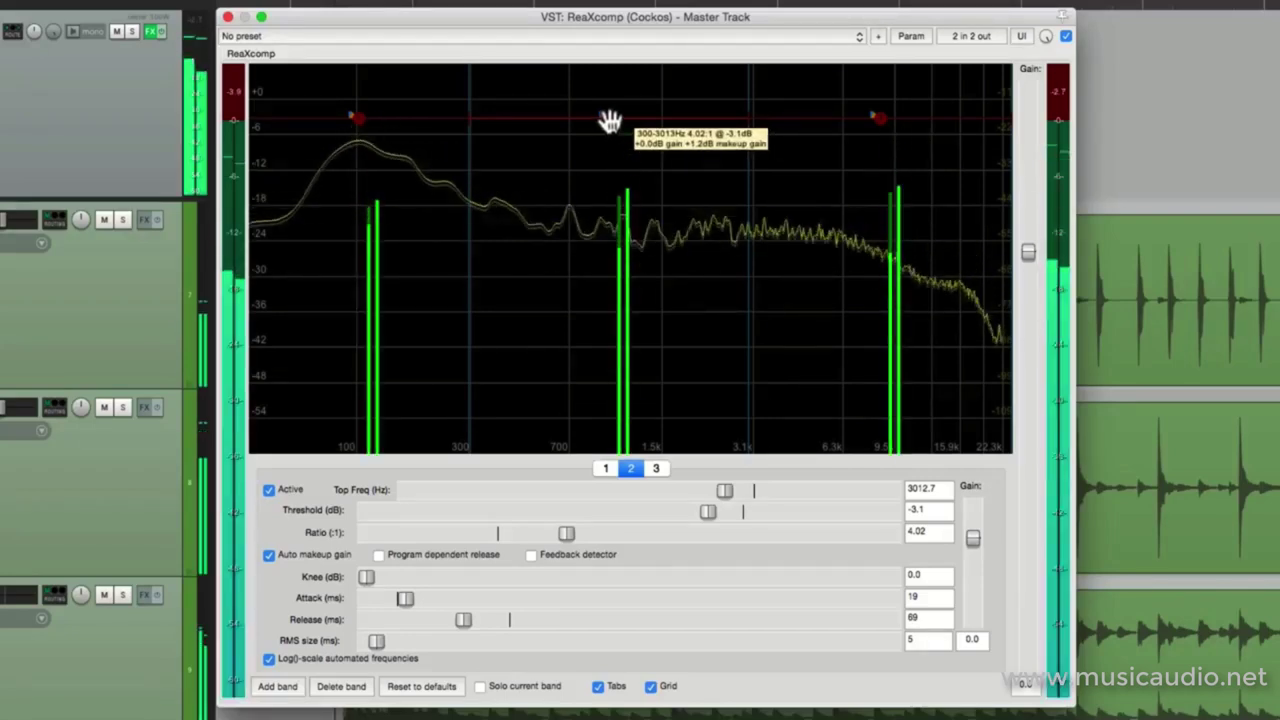
pyautogui.moveTo(609, 123)
pyautogui.mouseDown()
pyautogui.moveTo(594, 272)
pyautogui.moveTo(608, 138)
pyautogui.mouseUp()
pyautogui.press('space')
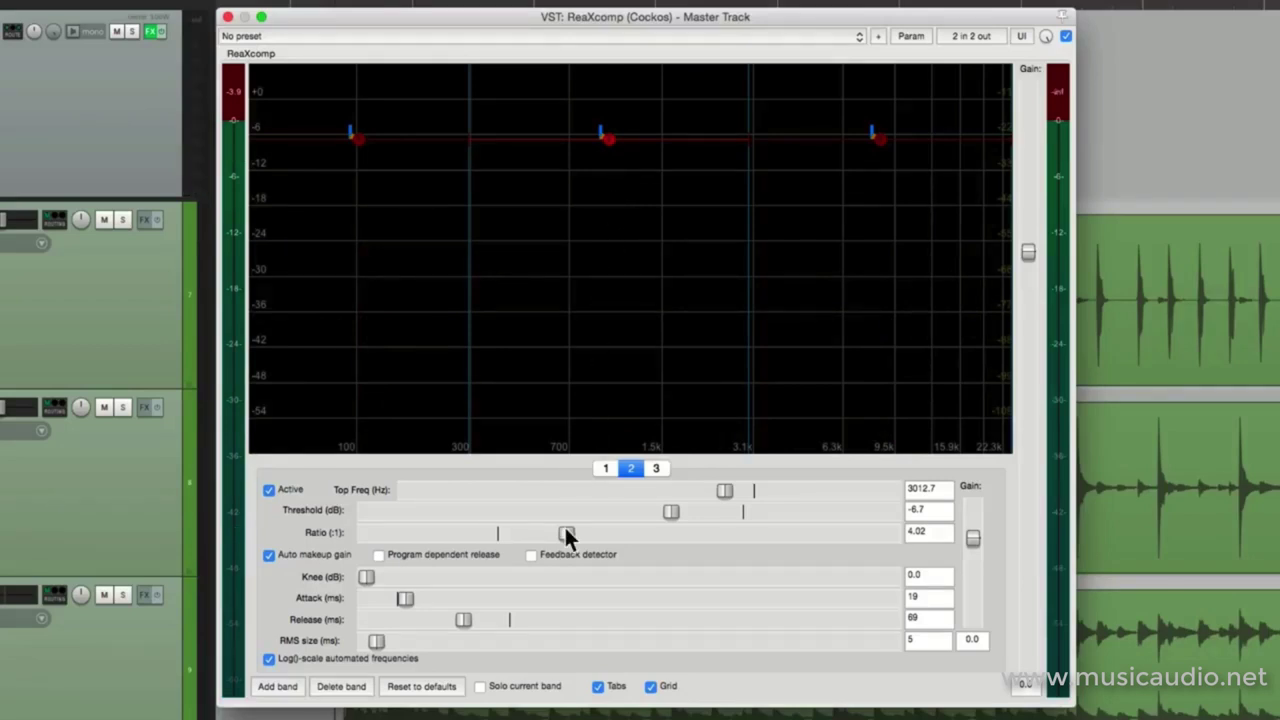
# Link band 1's ratio to ReaXcomp's own 2-Ratio parameter through parameter modulation
pyautogui.click(605, 469)
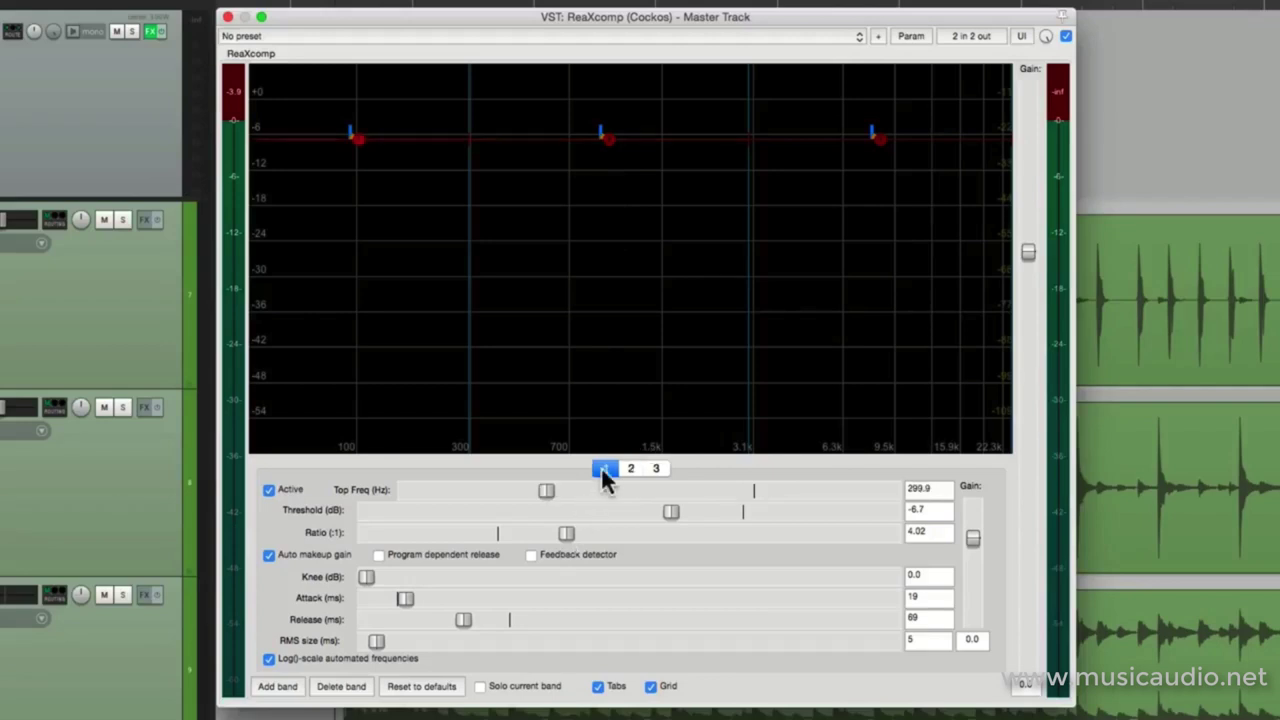
pyautogui.click(567, 534)
pyautogui.click(908, 37)
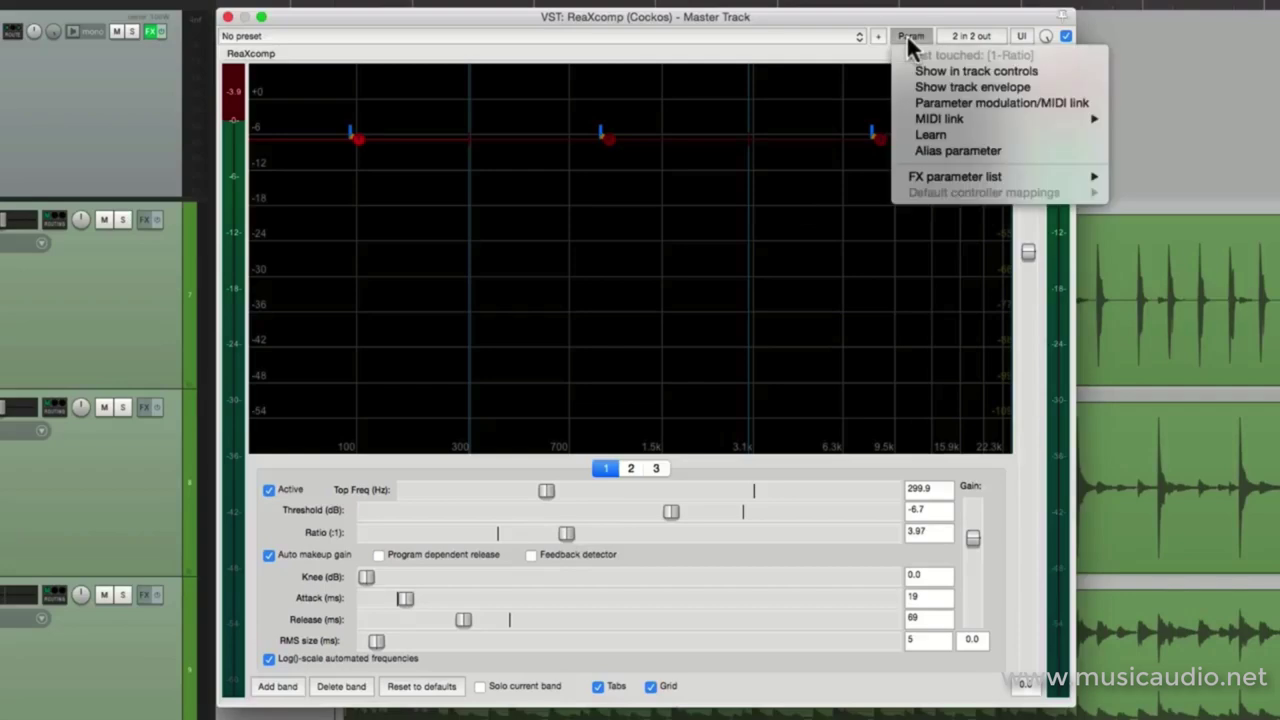
pyautogui.click(917, 106)
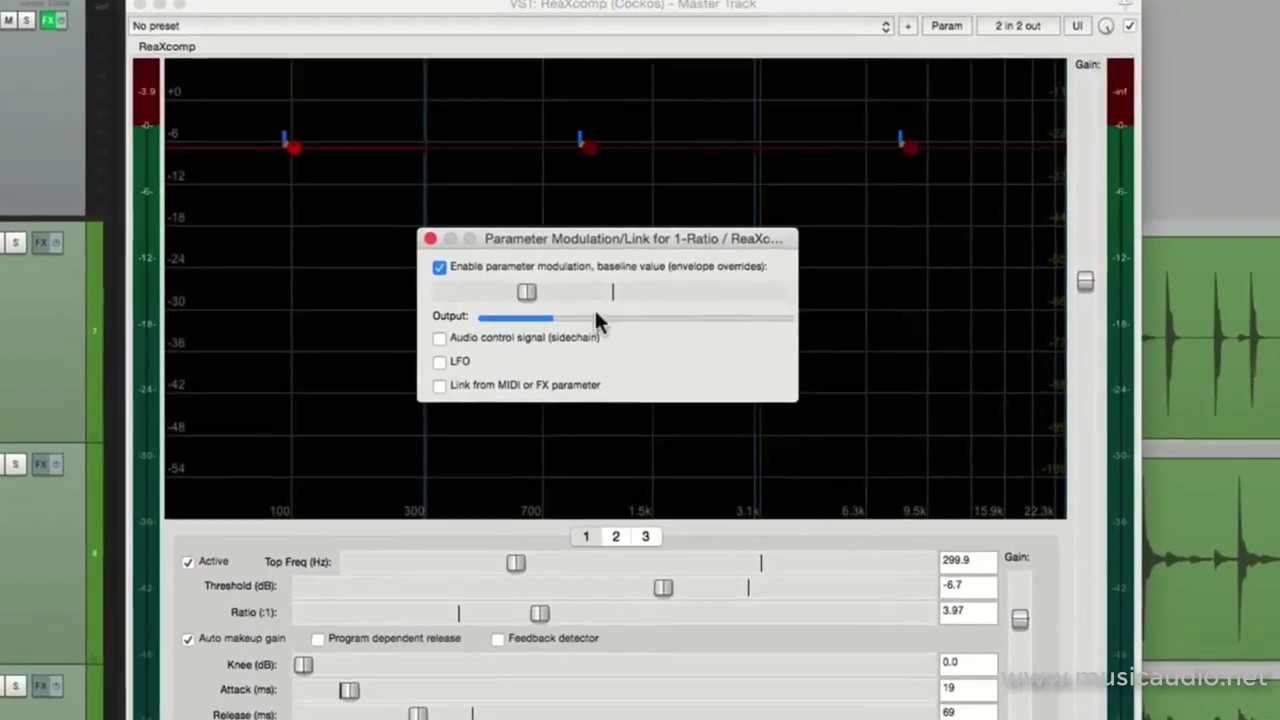
pyautogui.click(439, 386)
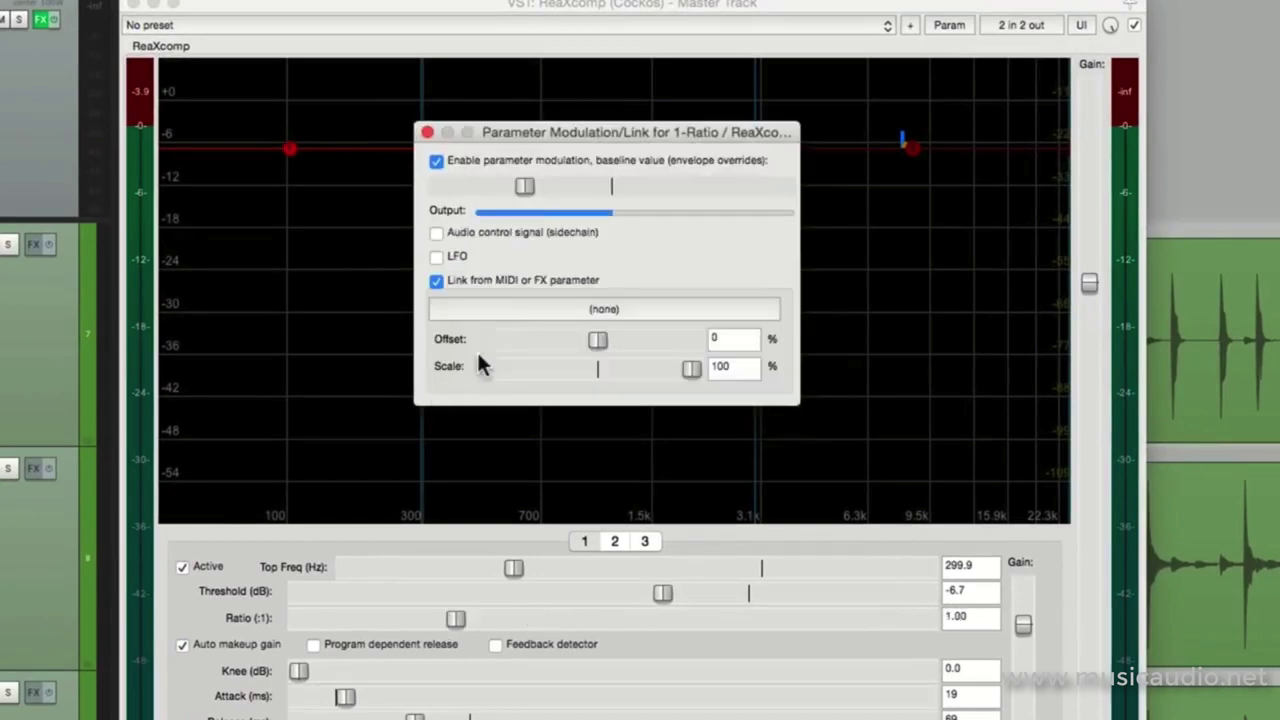
pyautogui.click(520, 308)
pyautogui.moveTo(510, 365)
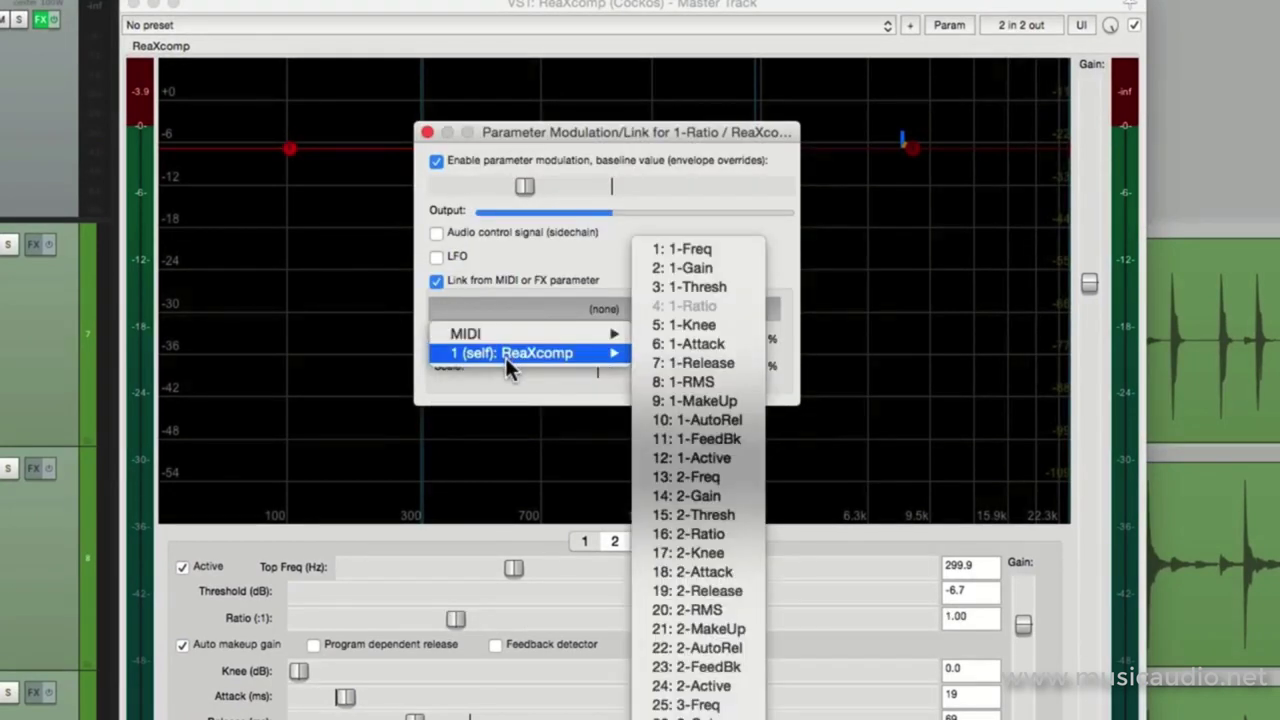
pyautogui.click(748, 536)
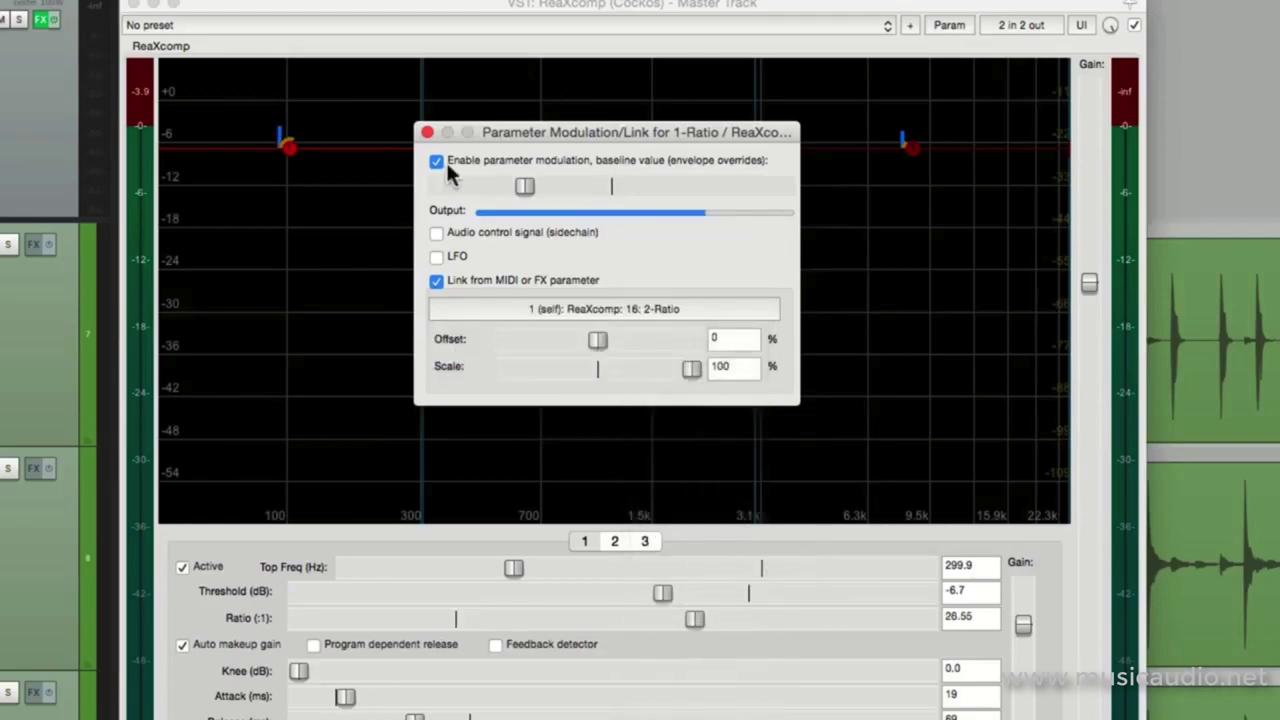
pyautogui.click(425, 133)
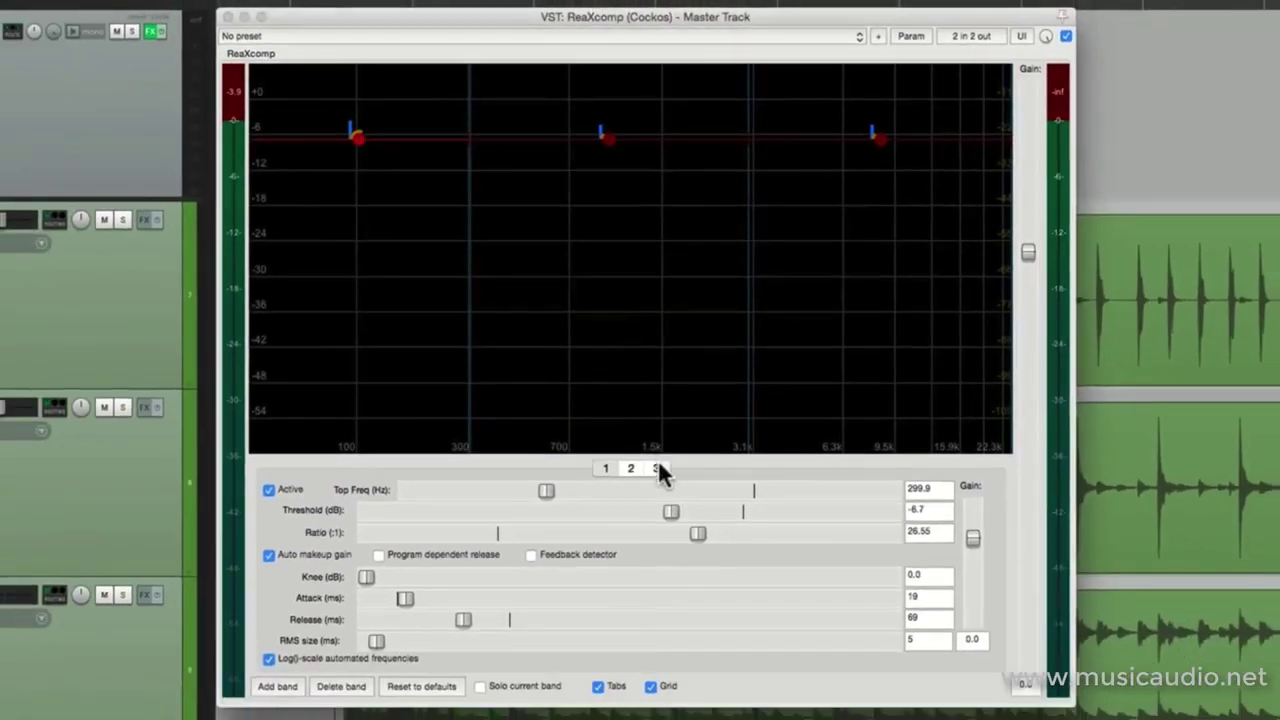
# Link band 3's ratio to ReaXcomp's own 2-Ratio parameter and lower its modulation baseline to the minimum
pyautogui.click(656, 468)
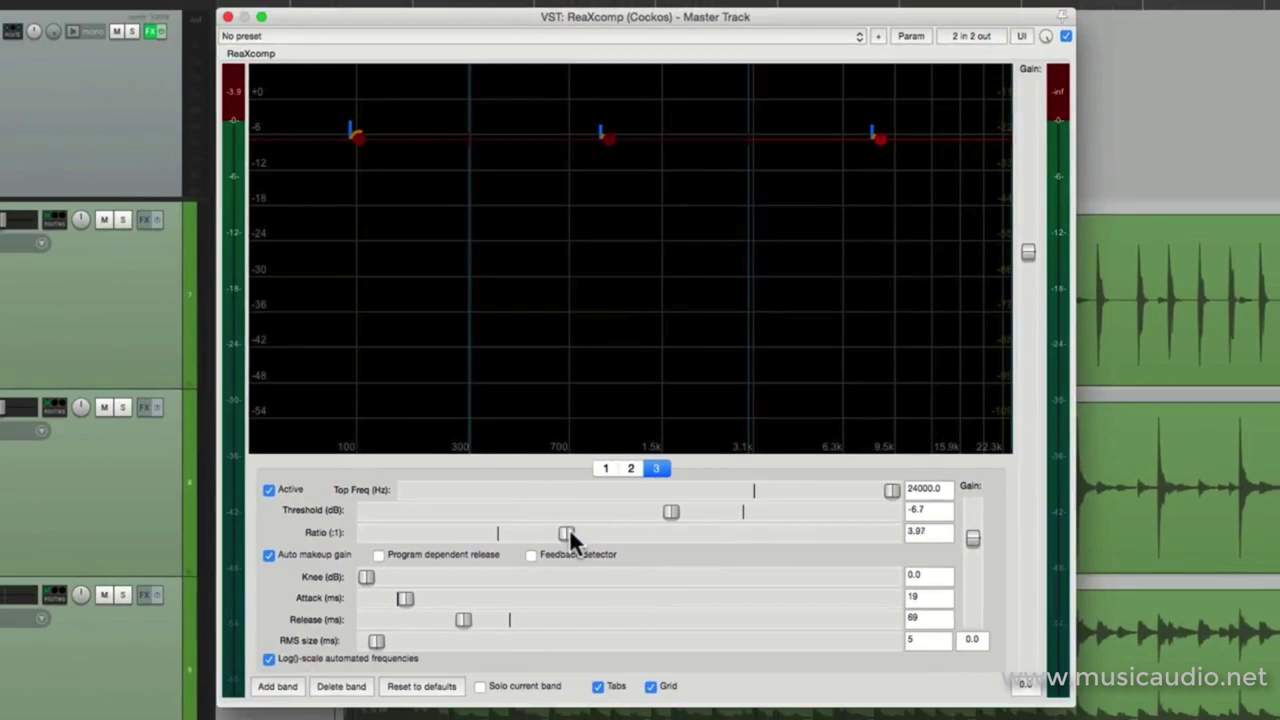
pyautogui.click(909, 40)
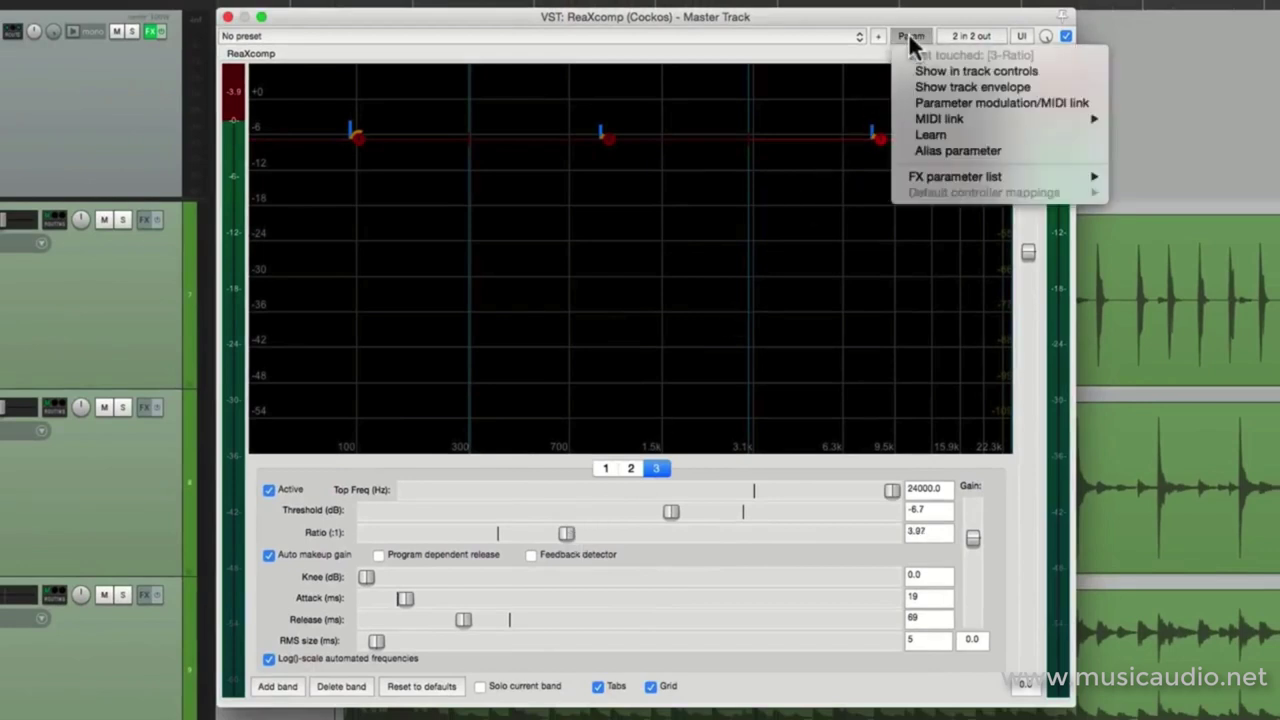
pyautogui.click(911, 102)
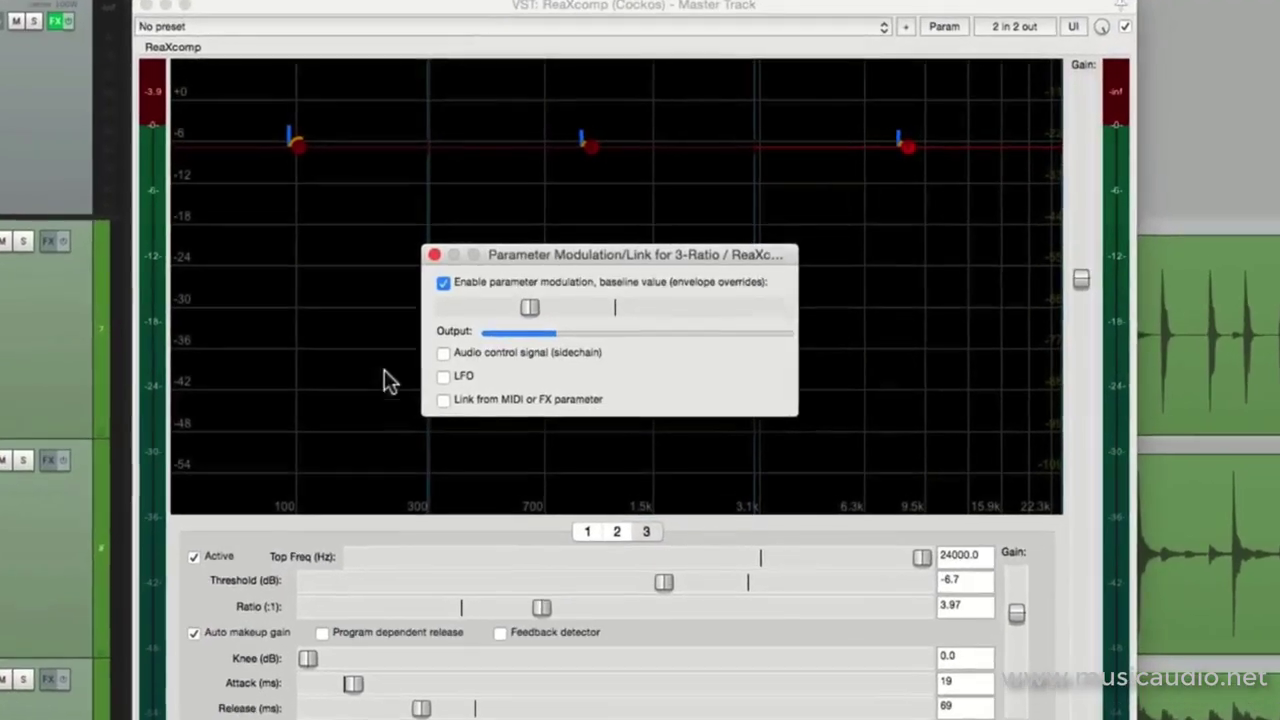
pyautogui.click(443, 399)
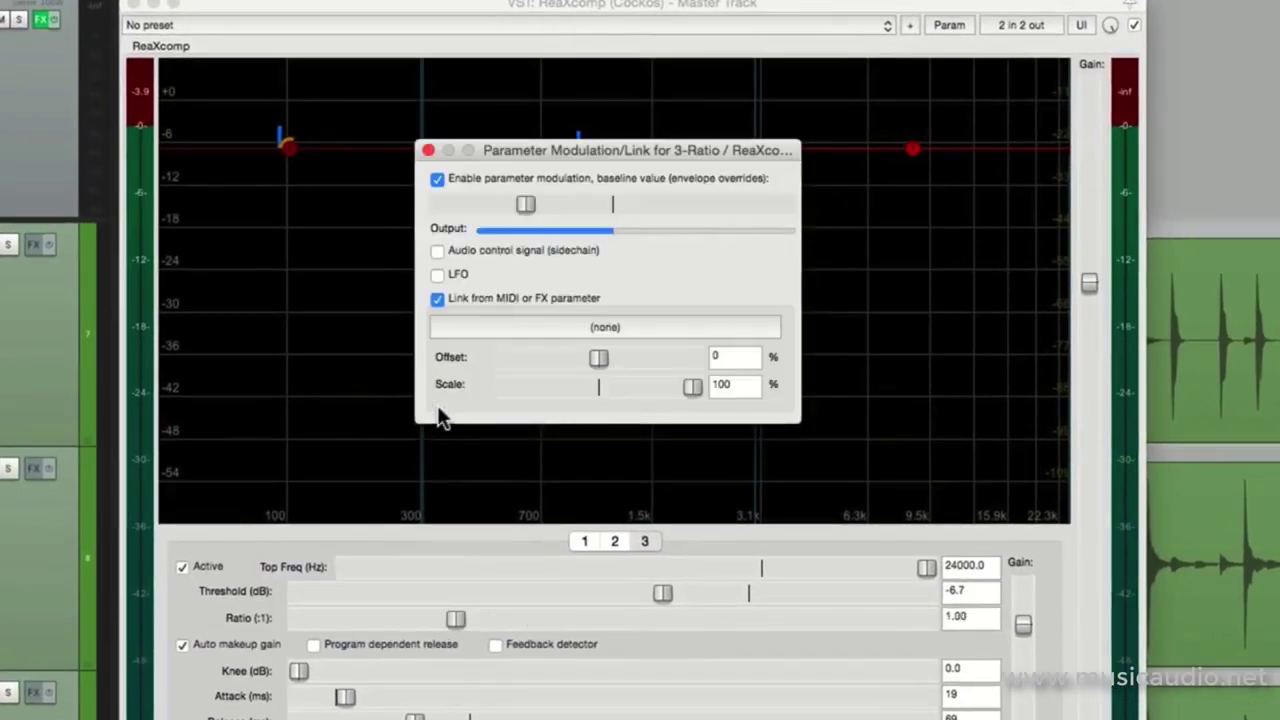
pyautogui.click(503, 325)
pyautogui.moveTo(499, 374)
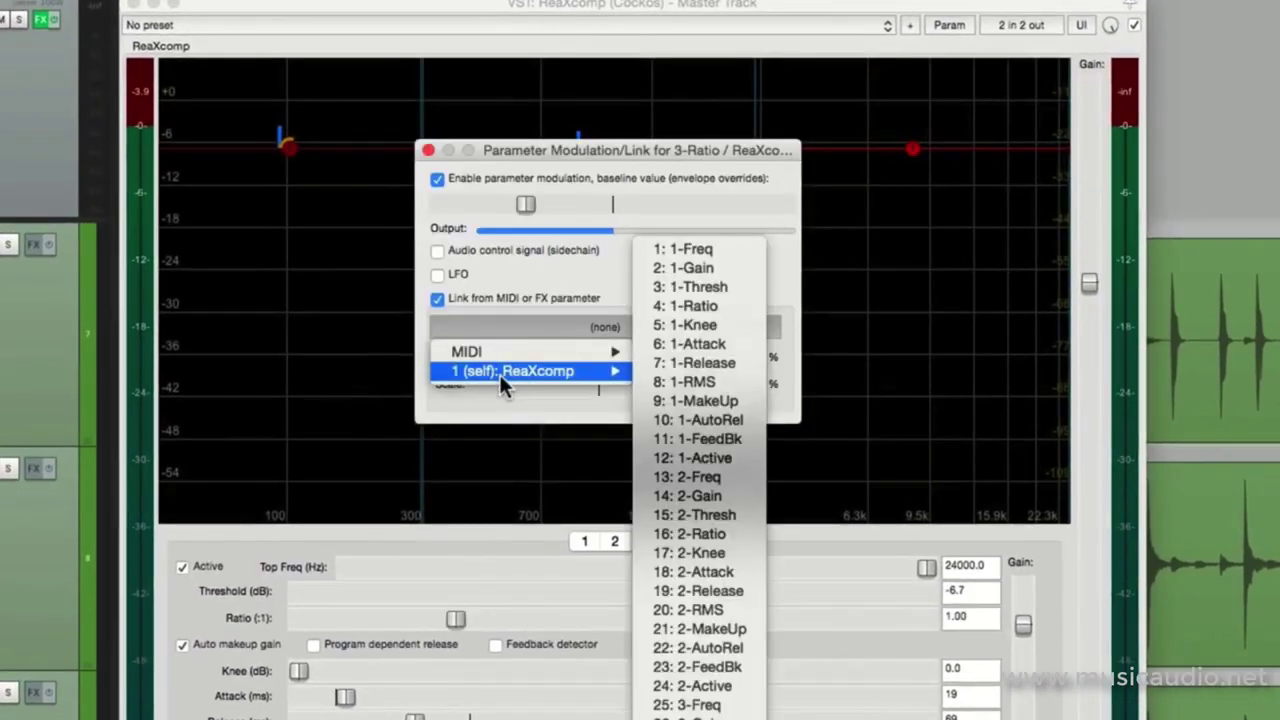
pyautogui.click(740, 535)
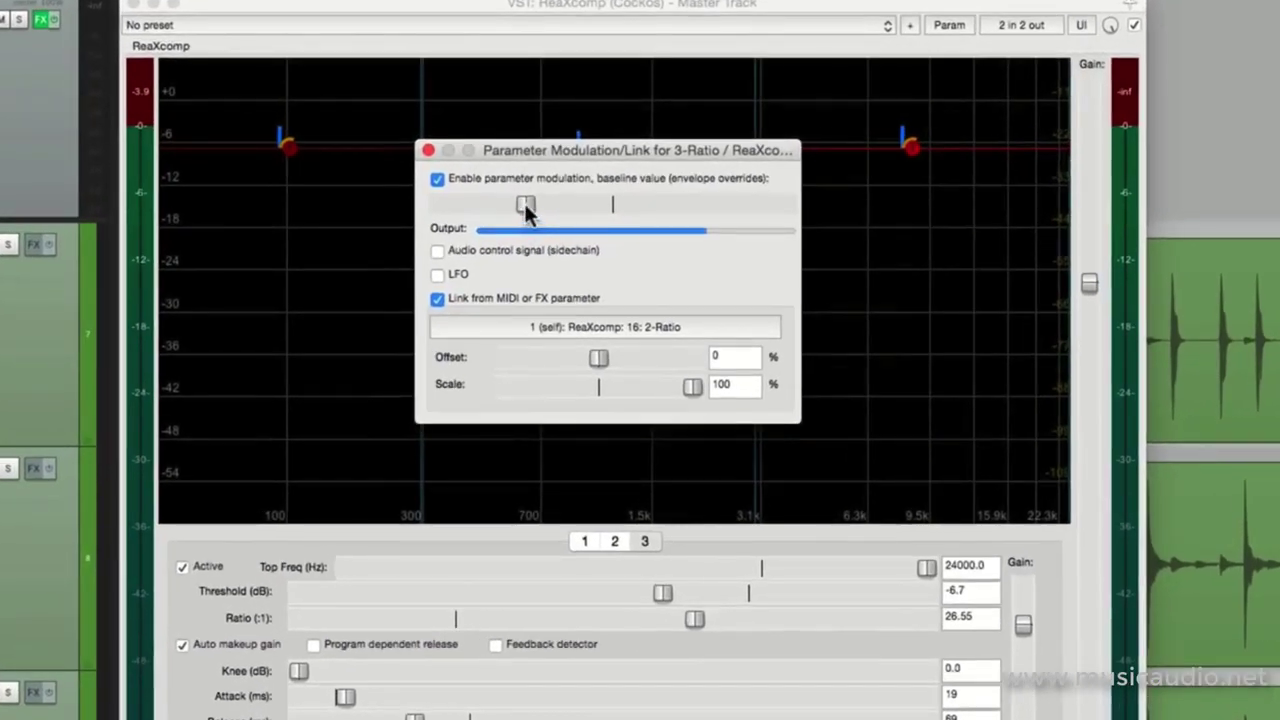
pyautogui.moveTo(525, 205); pyautogui.dragTo(398, 213)
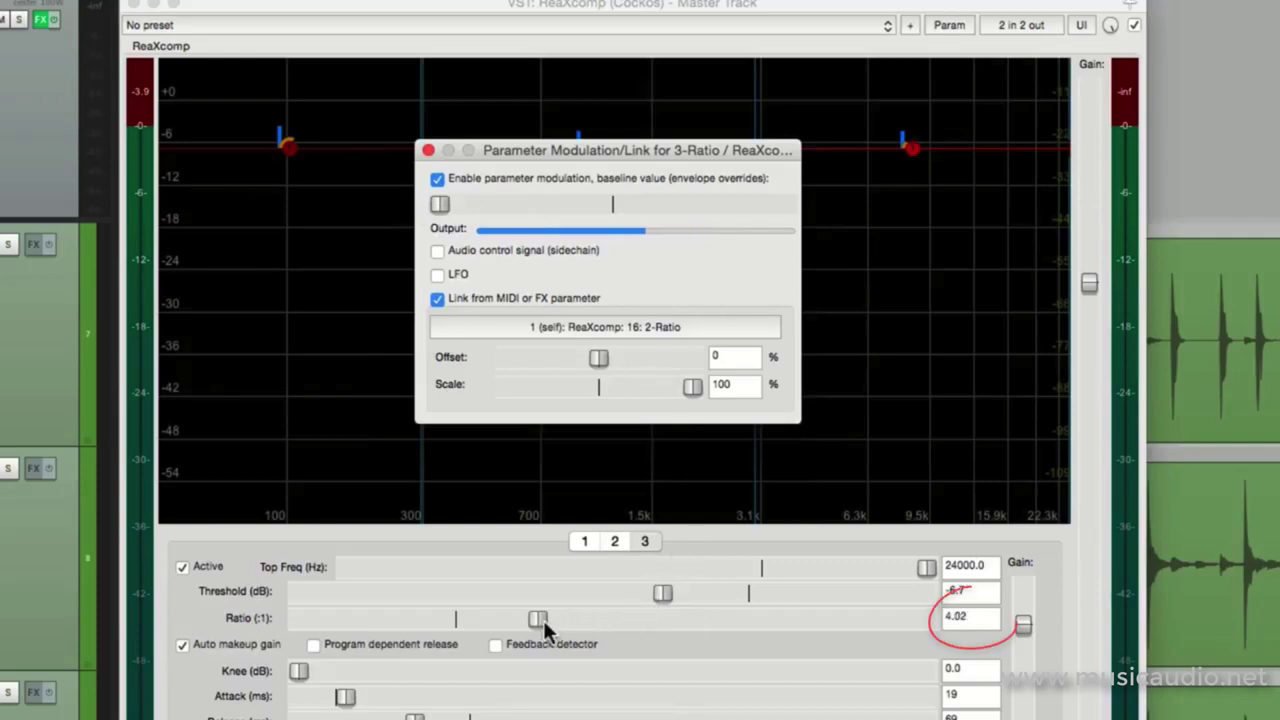
# Lower the modulation baseline of band 1's linked ratio to the minimum
pyautogui.click(616, 541)
pyautogui.click(589, 545)
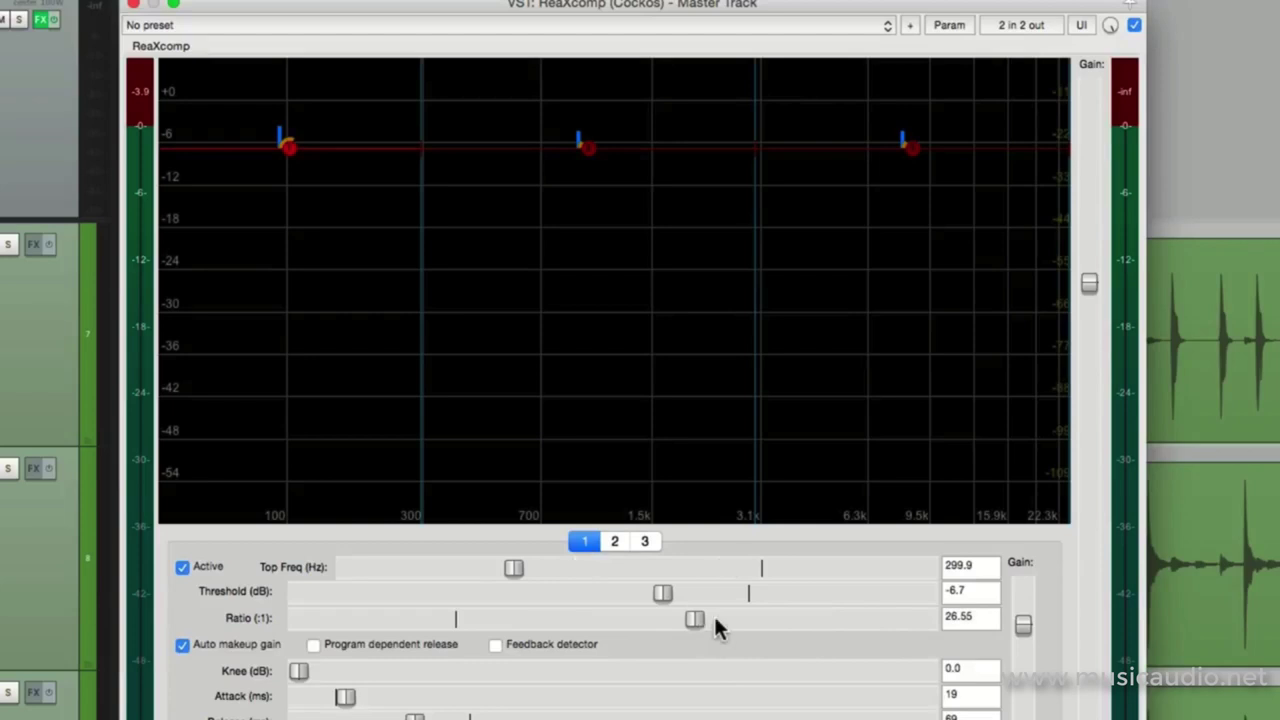
pyautogui.click(947, 25)
pyautogui.click(945, 108)
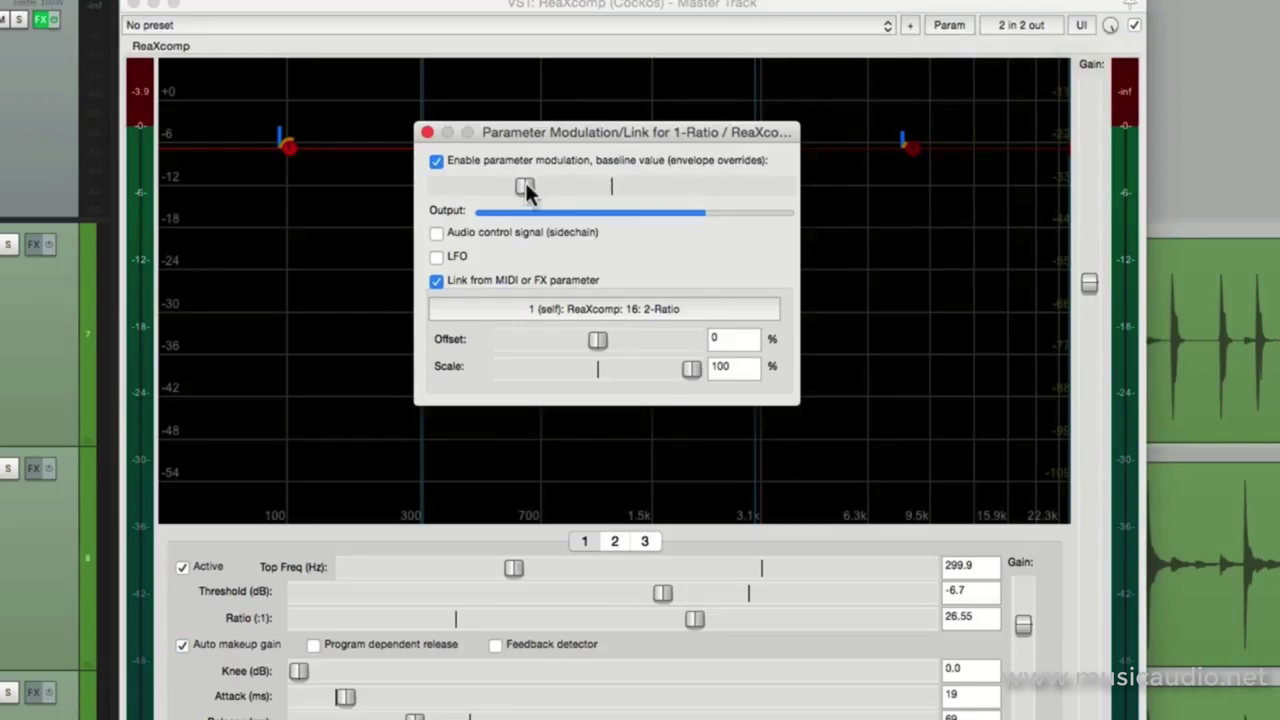
pyautogui.moveTo(525, 187); pyautogui.dragTo(438, 187)
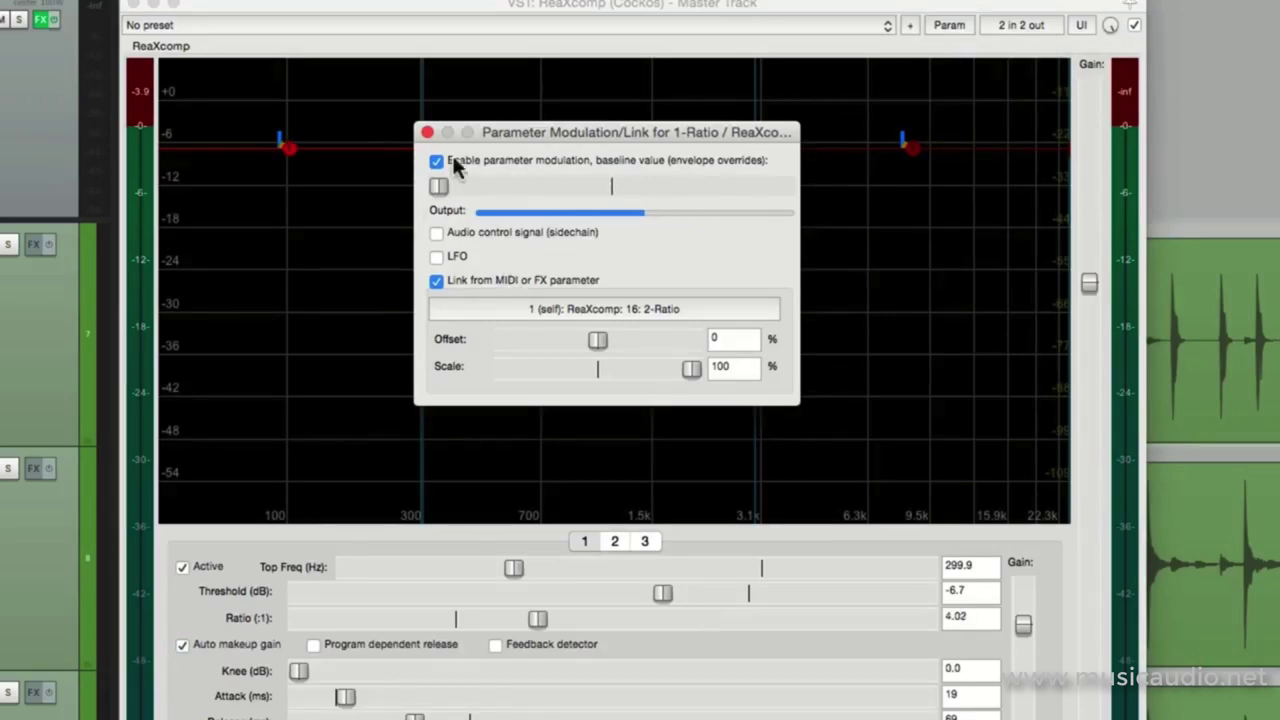
pyautogui.click(426, 132)
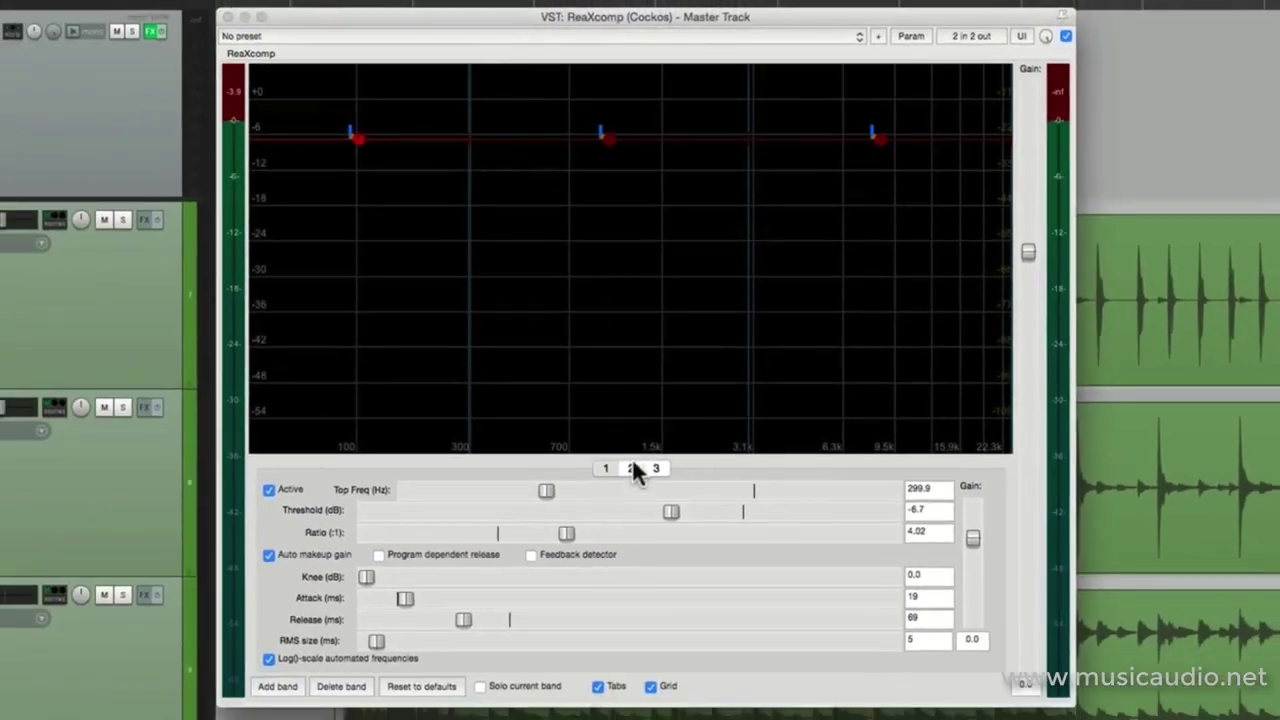
# Test the ratio link by raising band 2's ratio to 25.88
pyautogui.click(633, 463)
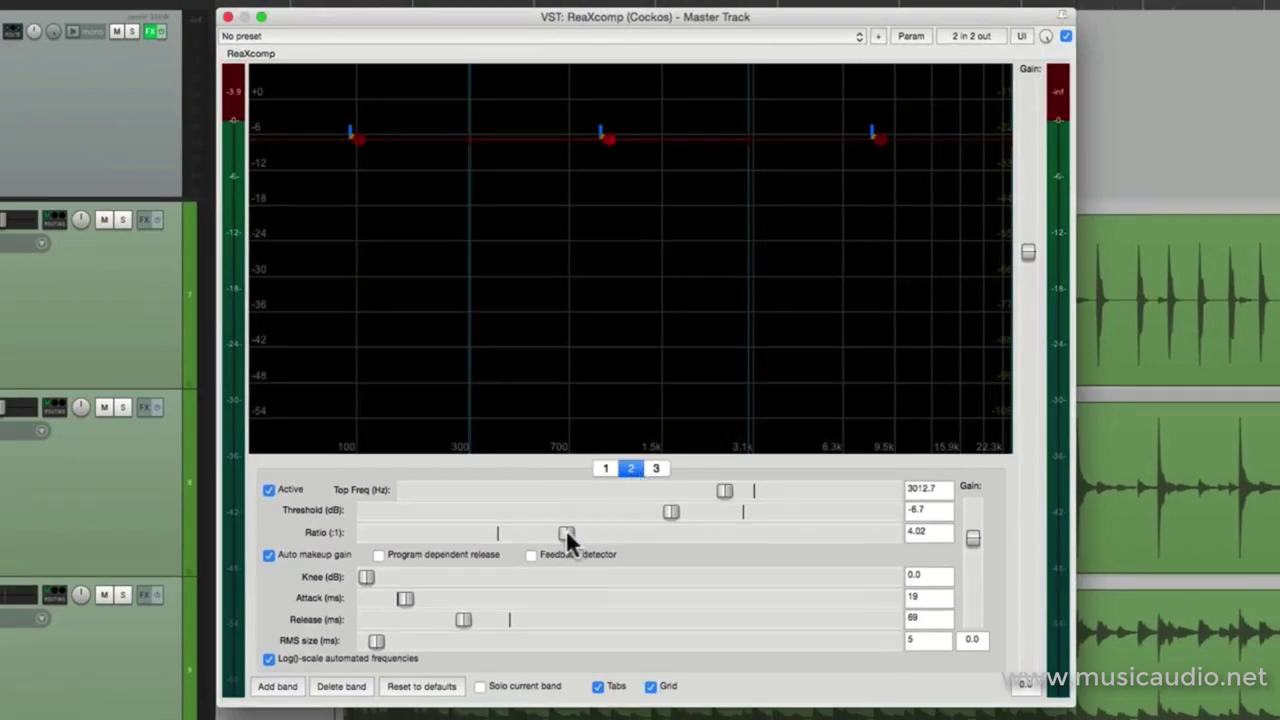
pyautogui.moveTo(565, 532); pyautogui.dragTo(651, 532)
pyautogui.moveTo(647, 533); pyautogui.dragTo(690, 520)
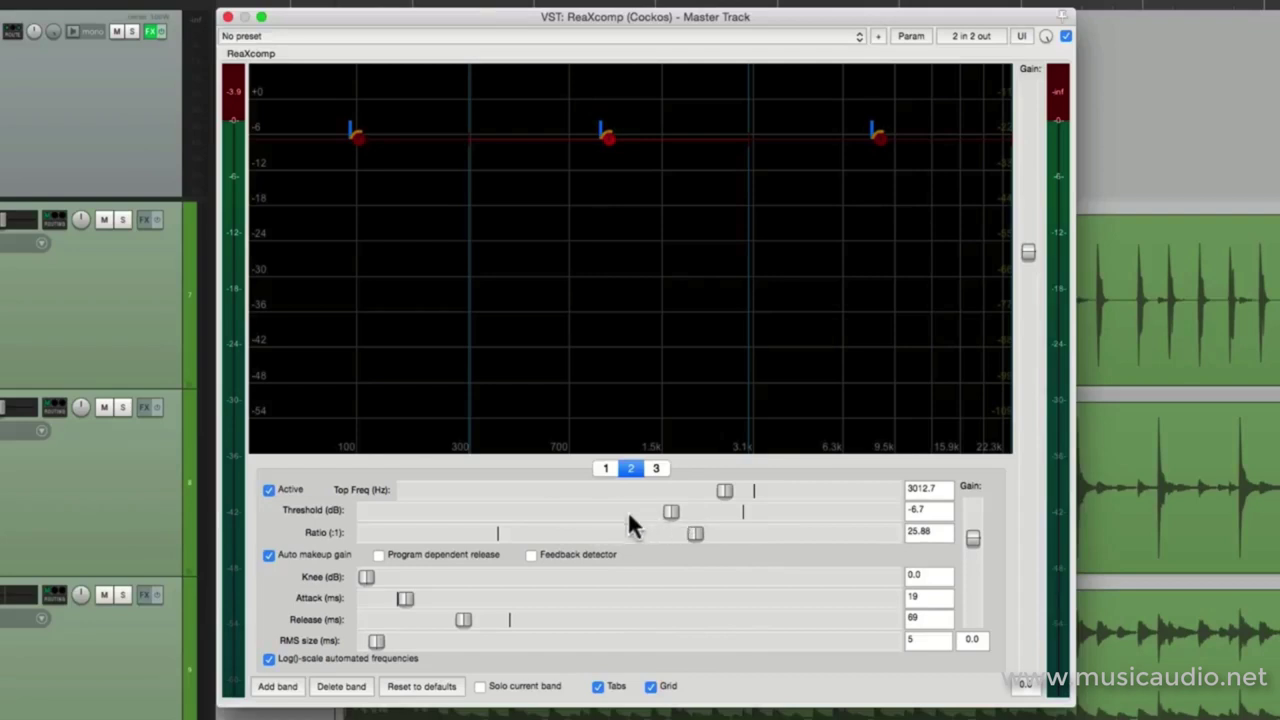
# Adjust band 2's point on the graph to a threshold of -10.2 dB and a ratio of 21.88
pyautogui.moveTo(607, 138)
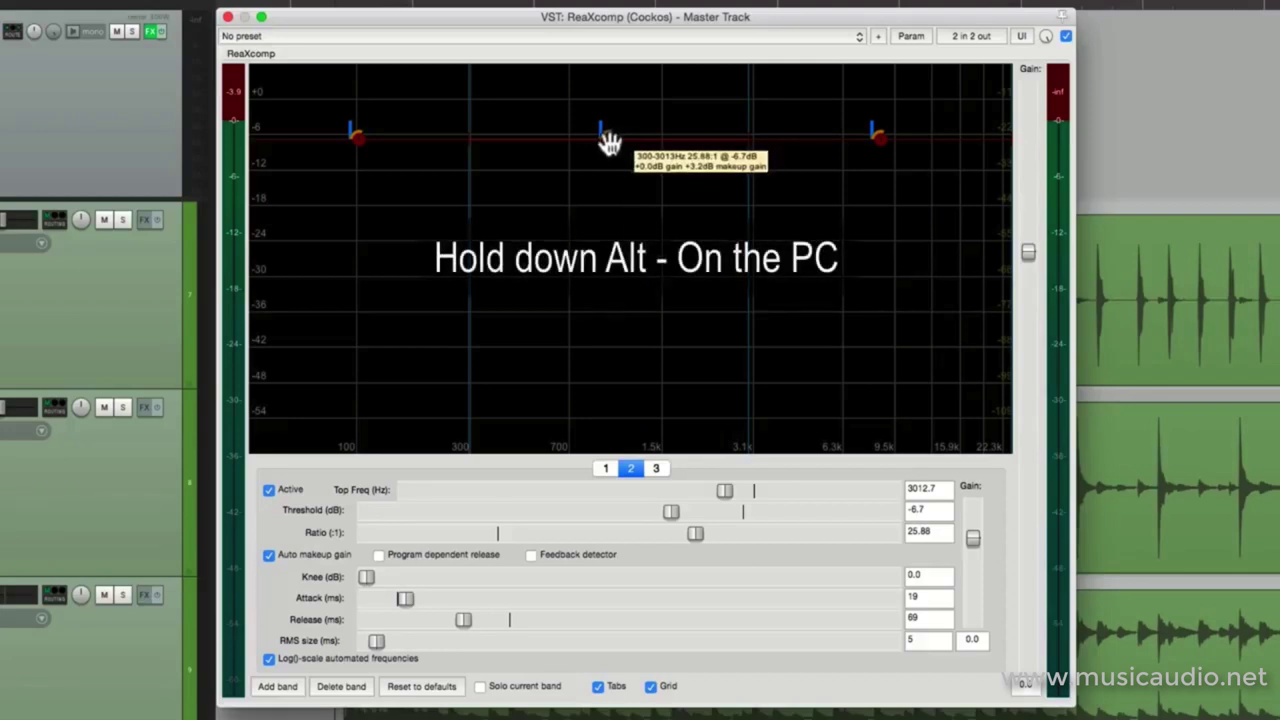
pyautogui.moveTo(609, 143)
pyautogui.mouseDown()
pyautogui.moveTo(604, 194)
pyautogui.moveTo(608, 137)
pyautogui.mouseUp()
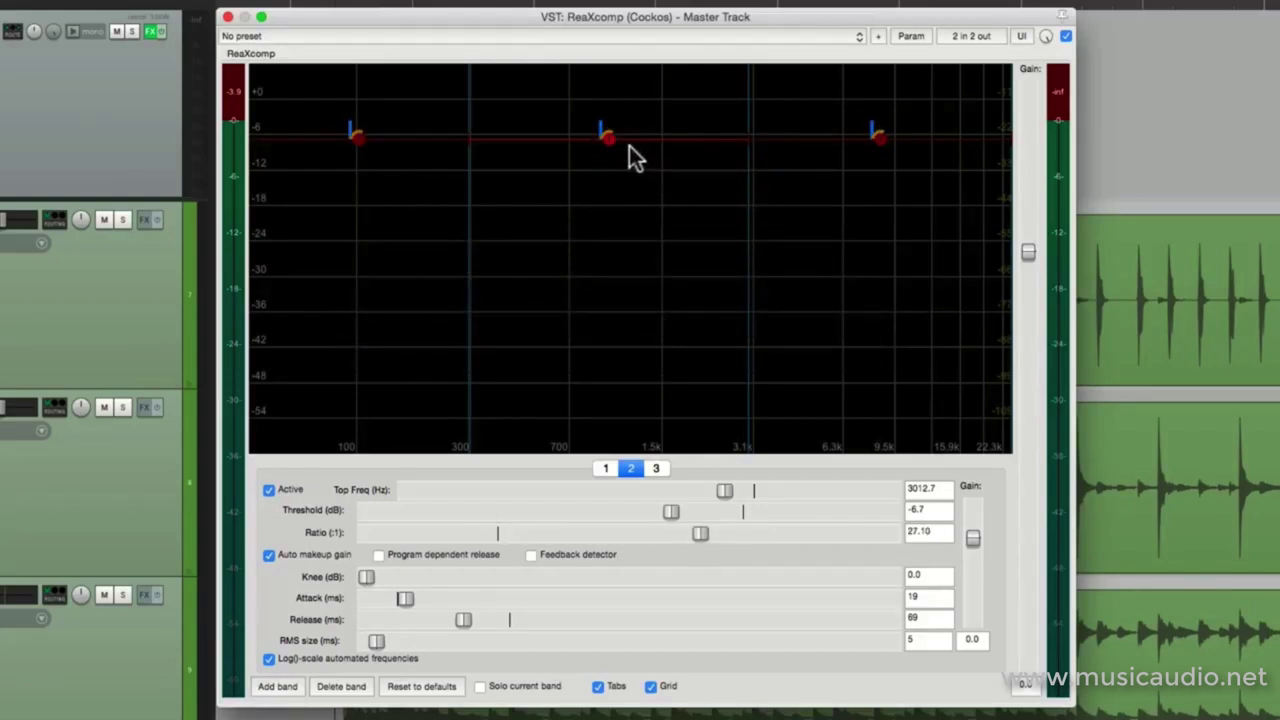
pyautogui.moveTo(613, 150); pyautogui.dragTo(606, 241)
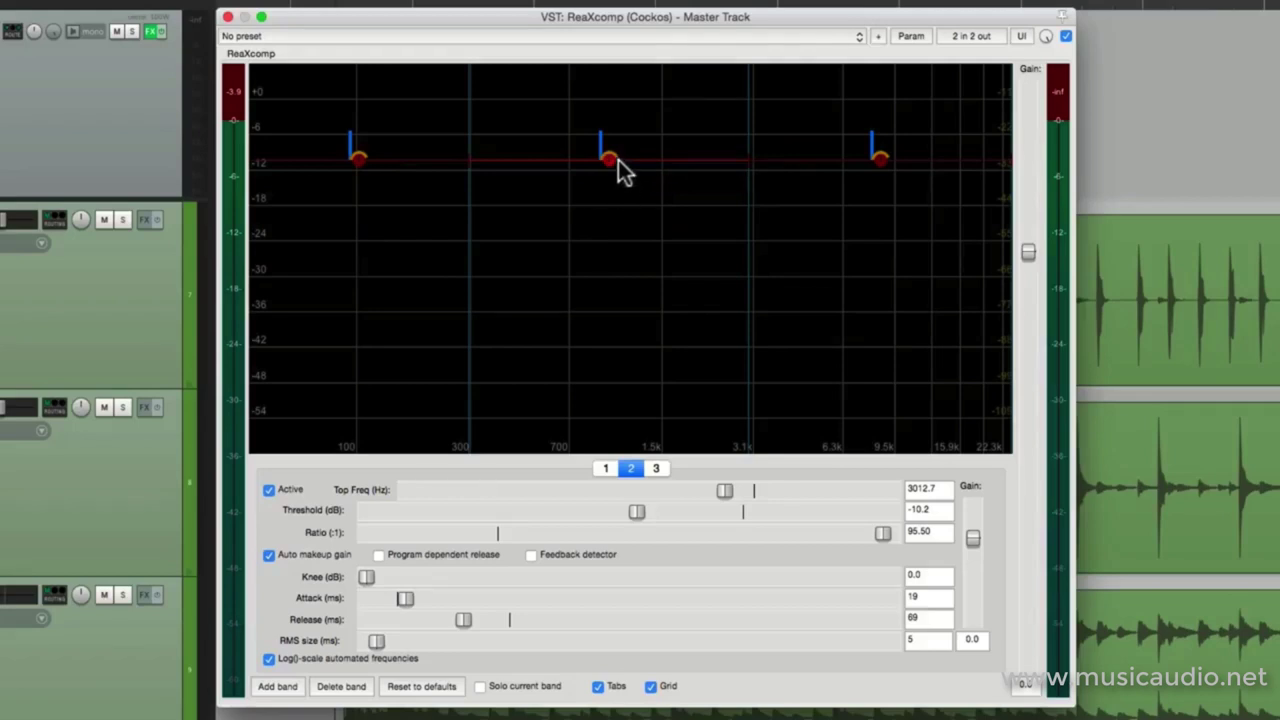
pyautogui.moveTo(610, 158); pyautogui.dragTo(603, 214)
# Link band 1's gain to ReaXcomp's own 2-Gain parameter through parameter modulation, keeping the baseline at its minimum
pyautogui.click(607, 467)
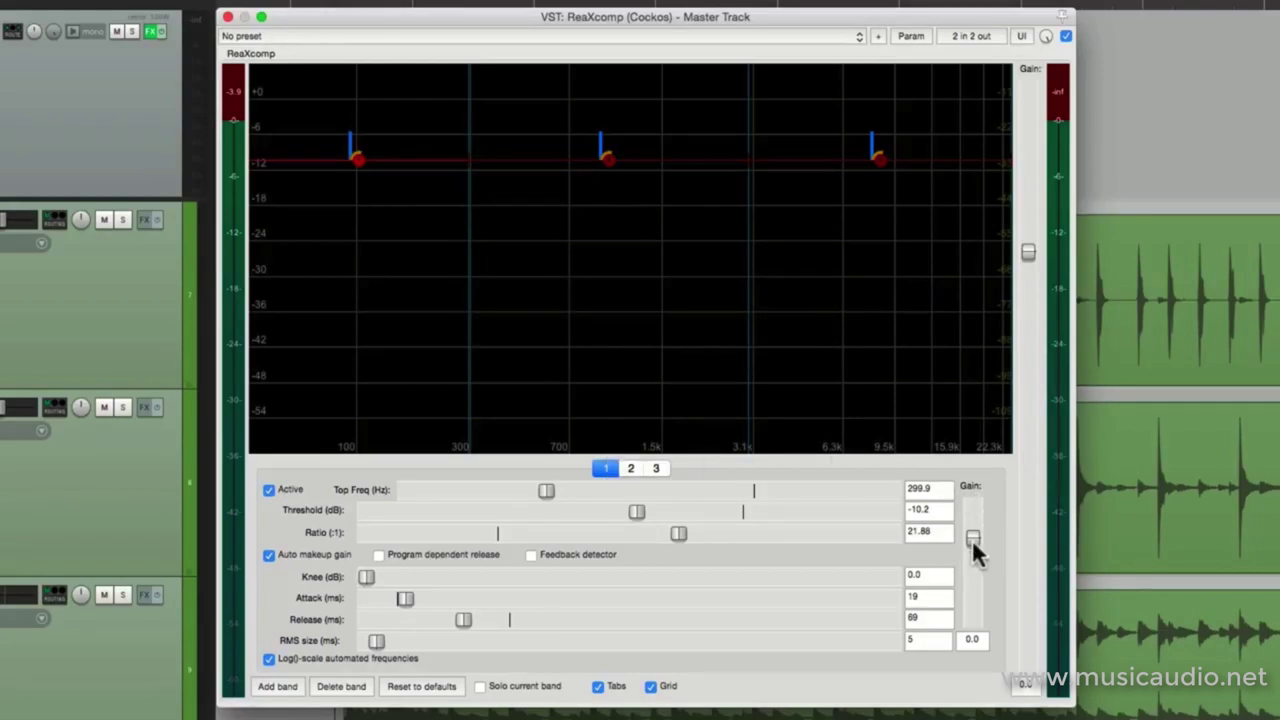
pyautogui.click(908, 35)
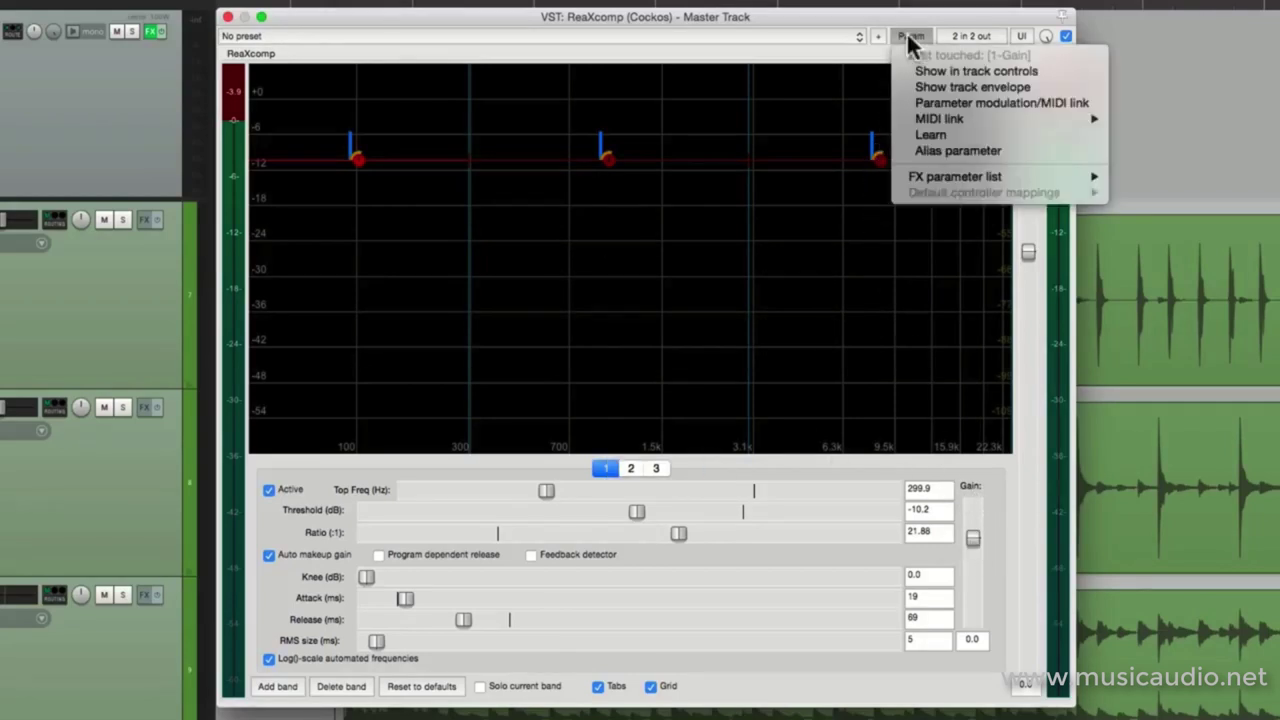
pyautogui.click(912, 103)
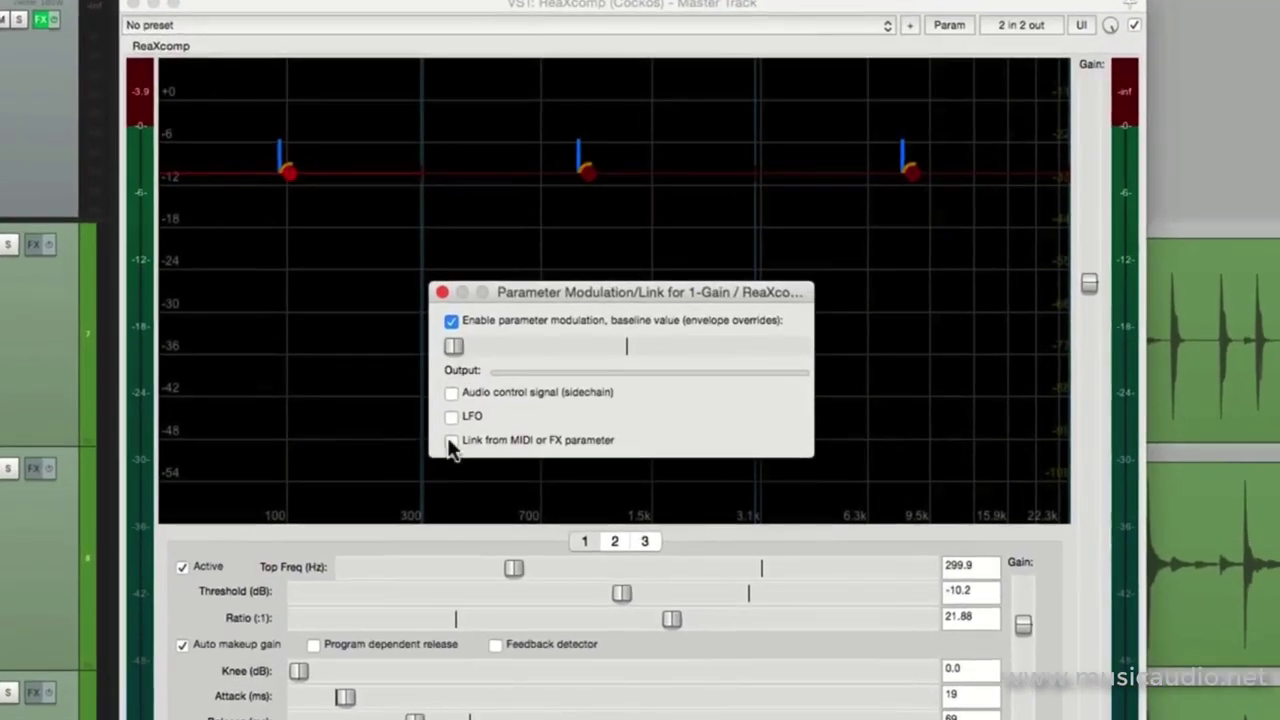
pyautogui.click(450, 442)
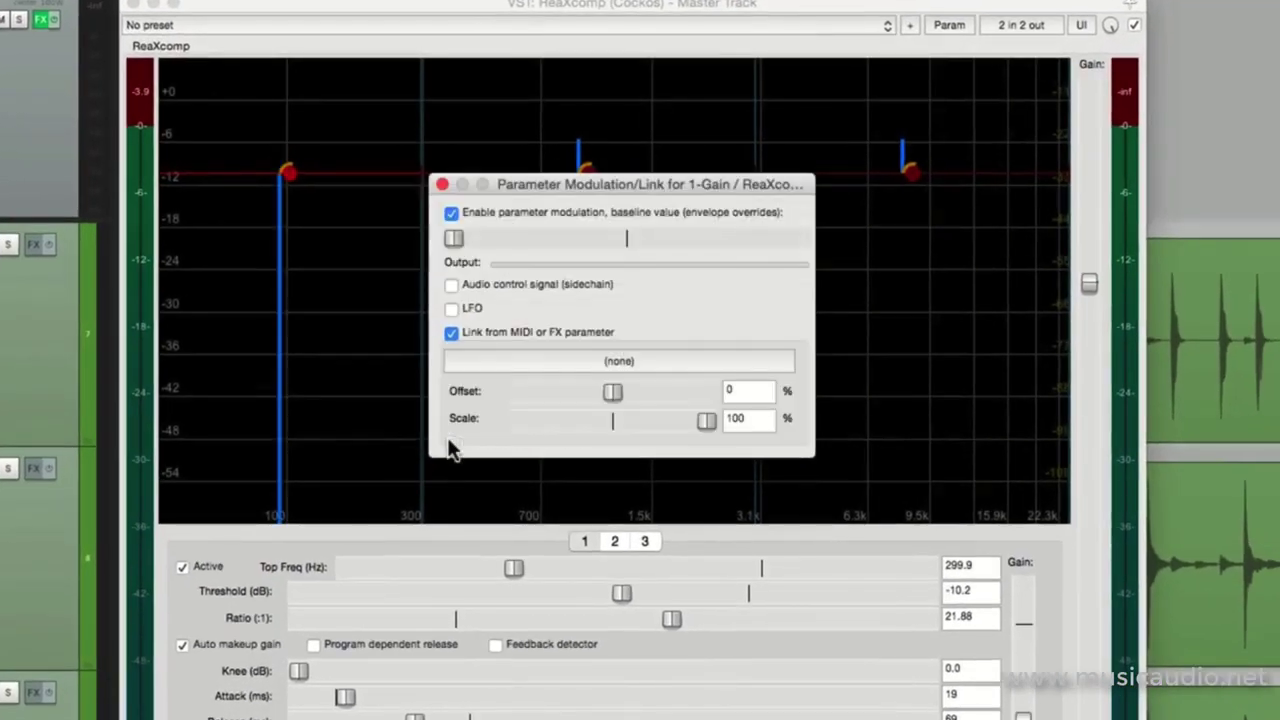
pyautogui.click(506, 360)
pyautogui.moveTo(497, 410)
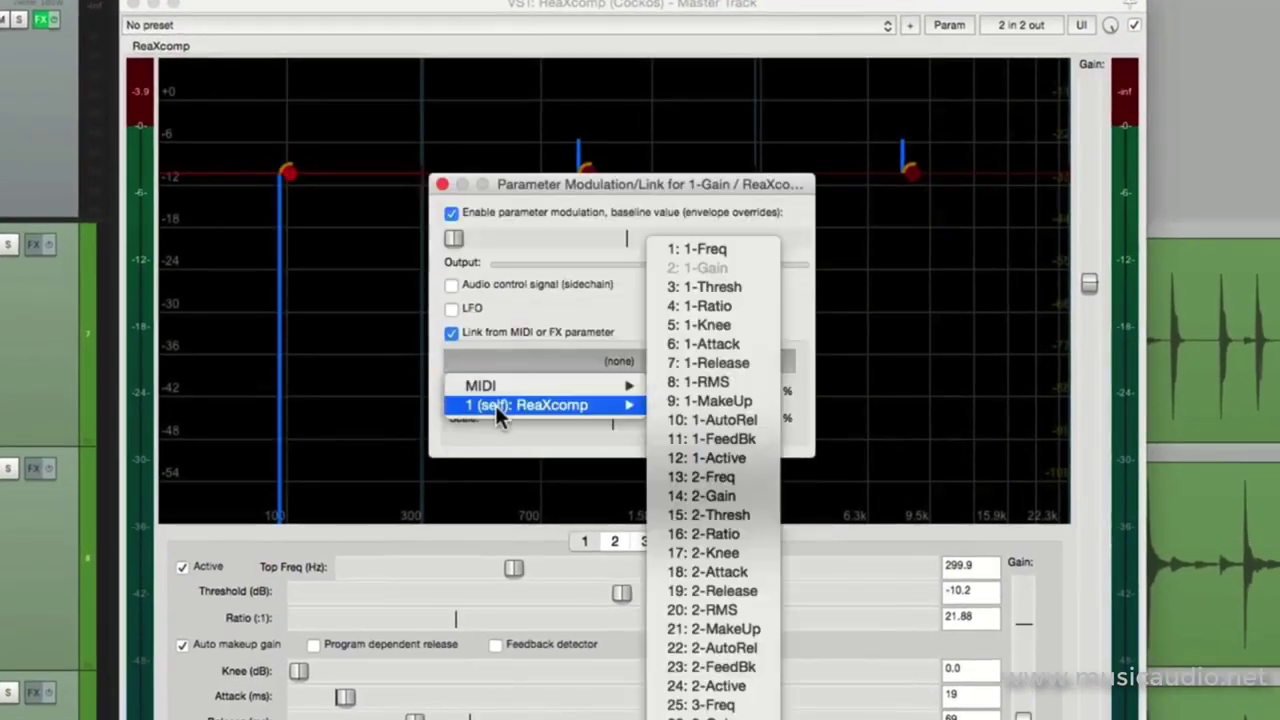
pyautogui.click(735, 498)
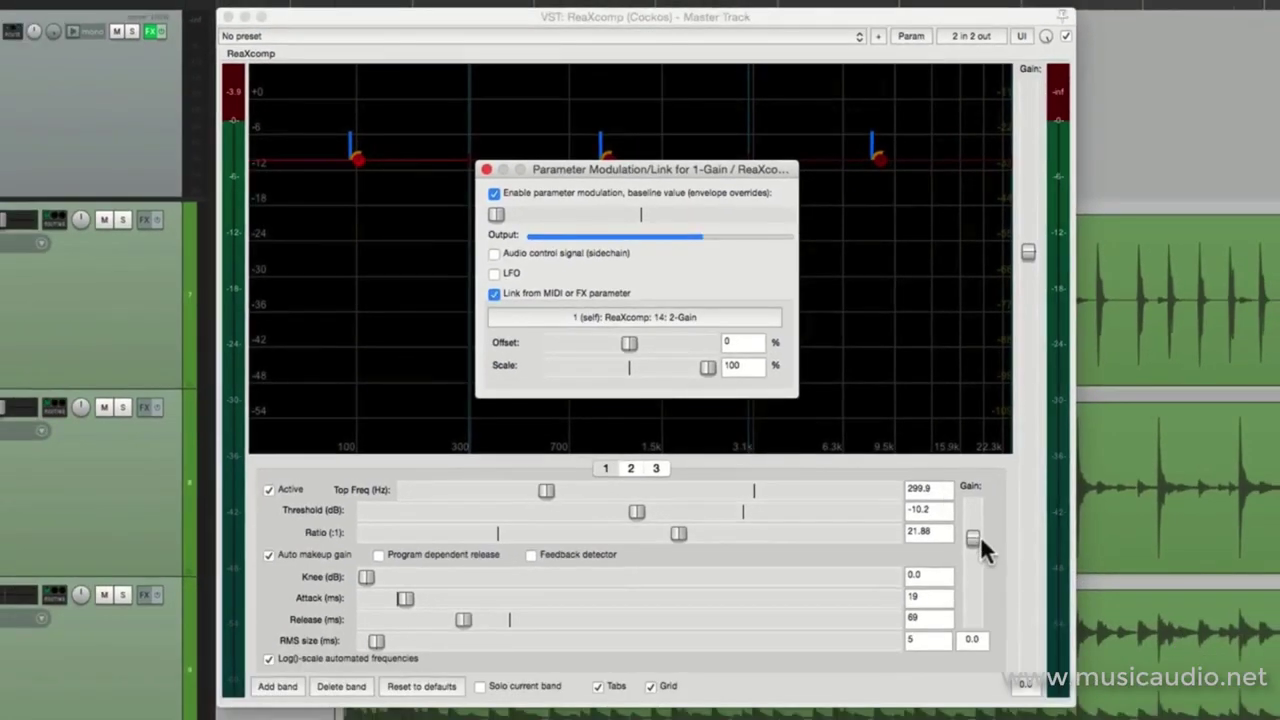
pyautogui.moveTo(497, 216); pyautogui.dragTo(468, 222)
pyautogui.click(487, 169)
# Link band 3's gain to ReaXcomp's own 2-Gain parameter through parameter modulation, keeping the baseline at its minimum
pyautogui.click(658, 468)
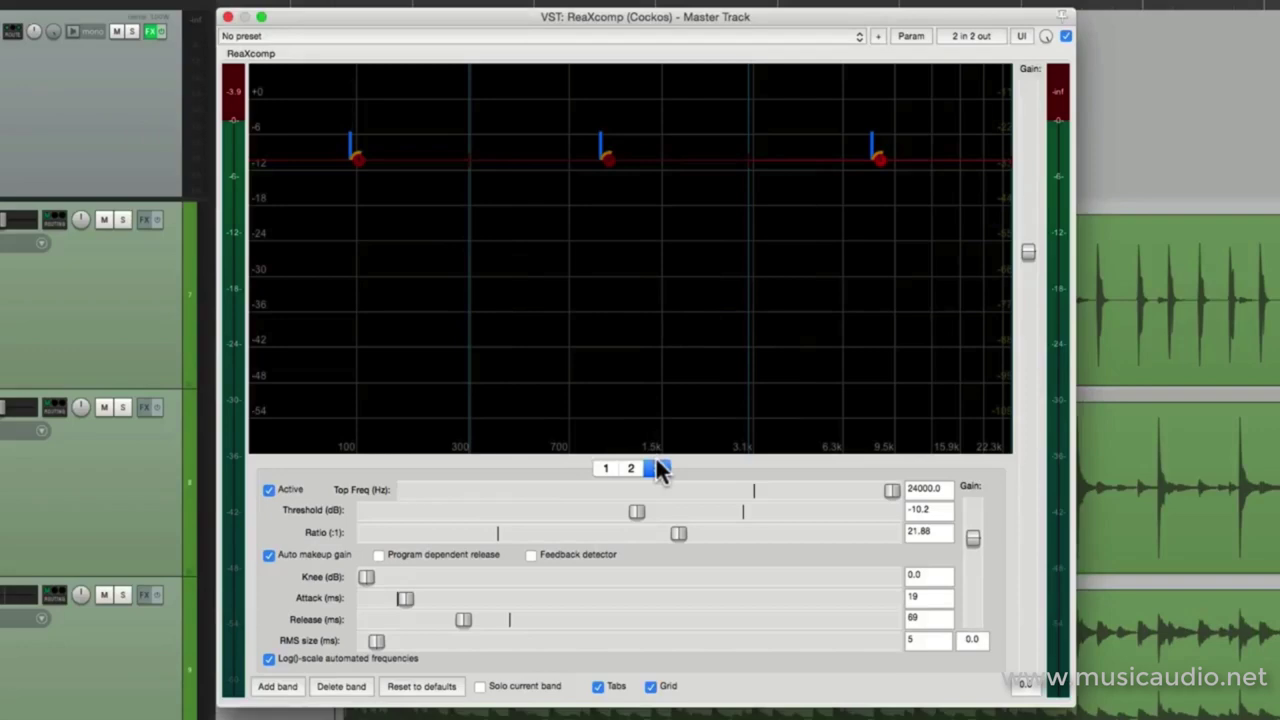
pyautogui.click(910, 37)
pyautogui.click(955, 102)
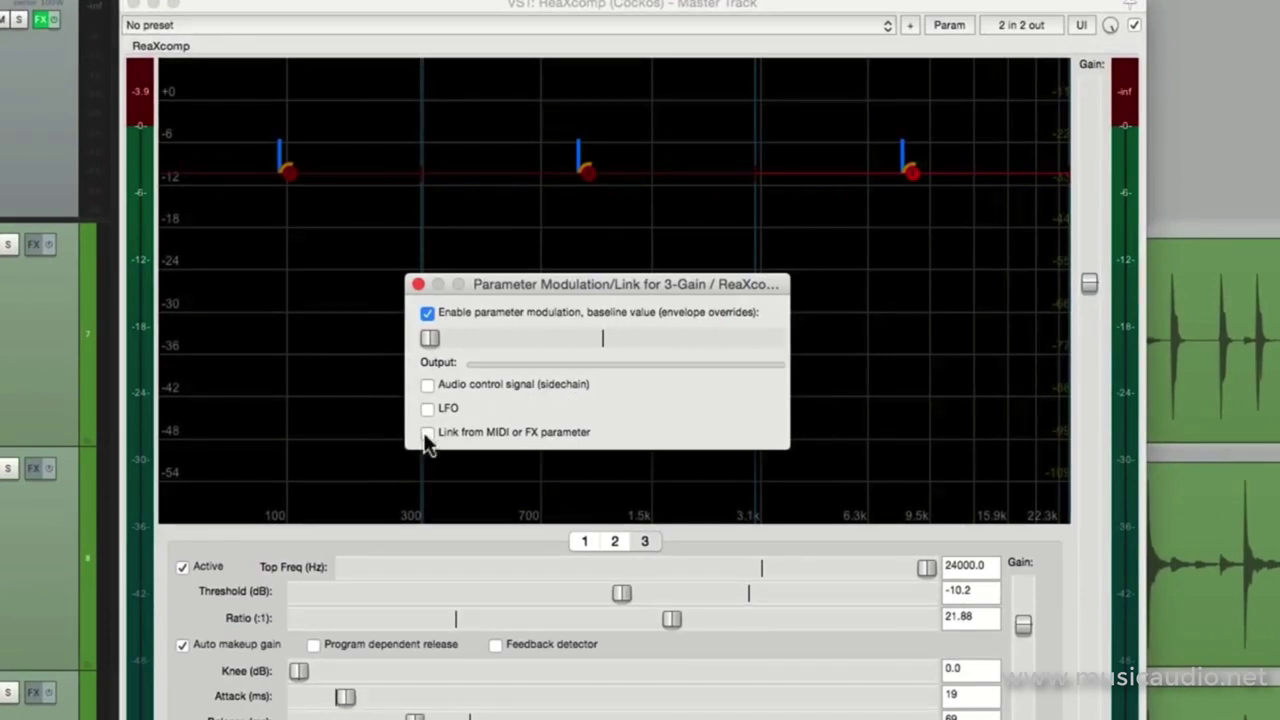
pyautogui.click(427, 432)
pyautogui.click(487, 350)
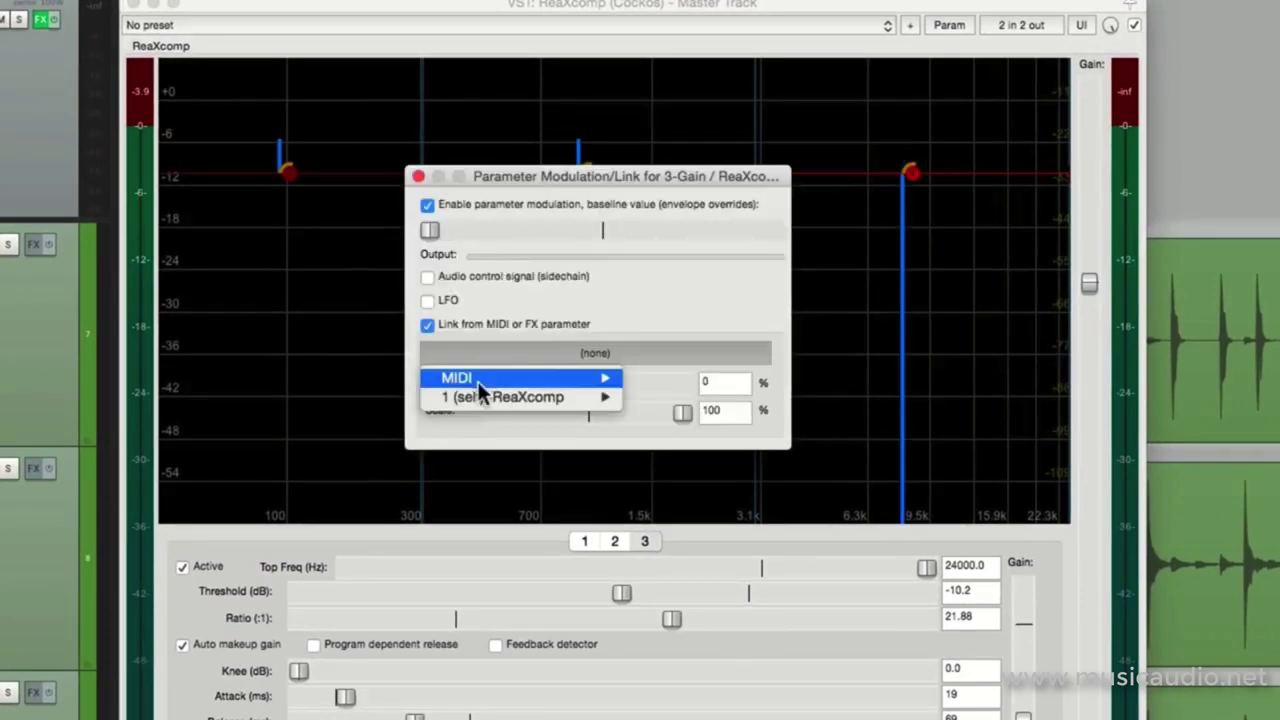
pyautogui.moveTo(478, 400)
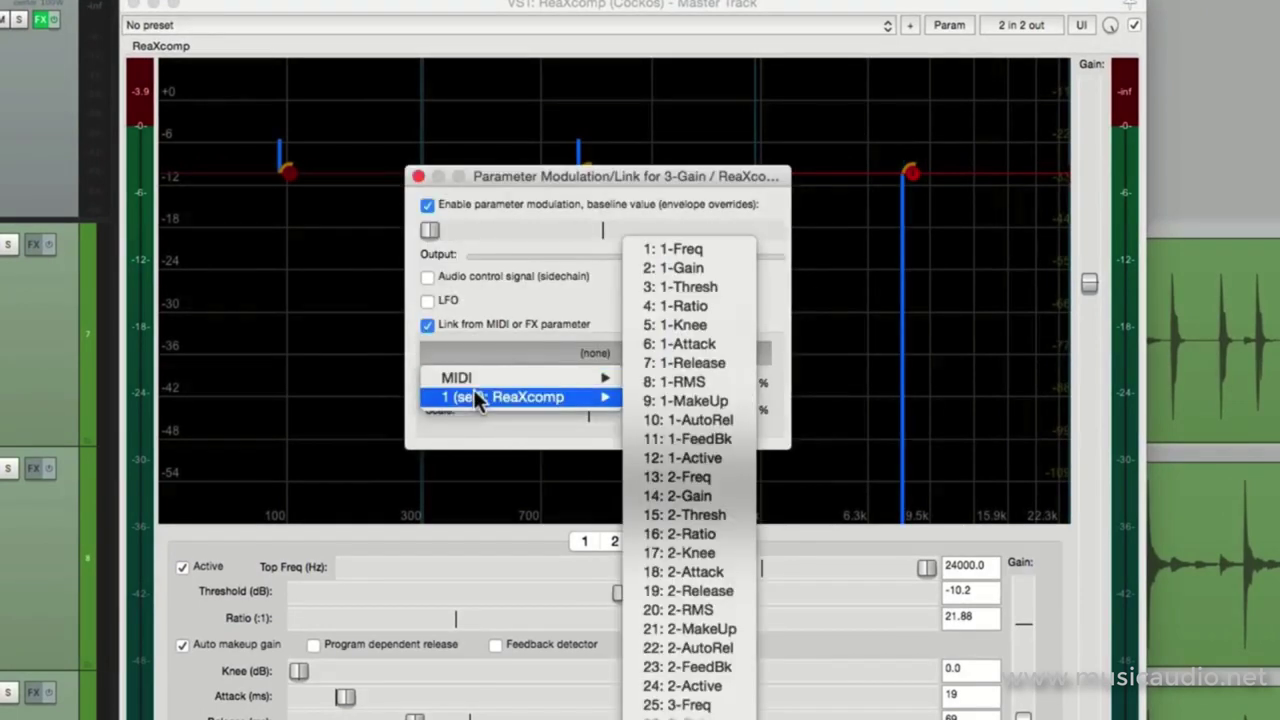
pyautogui.click(738, 497)
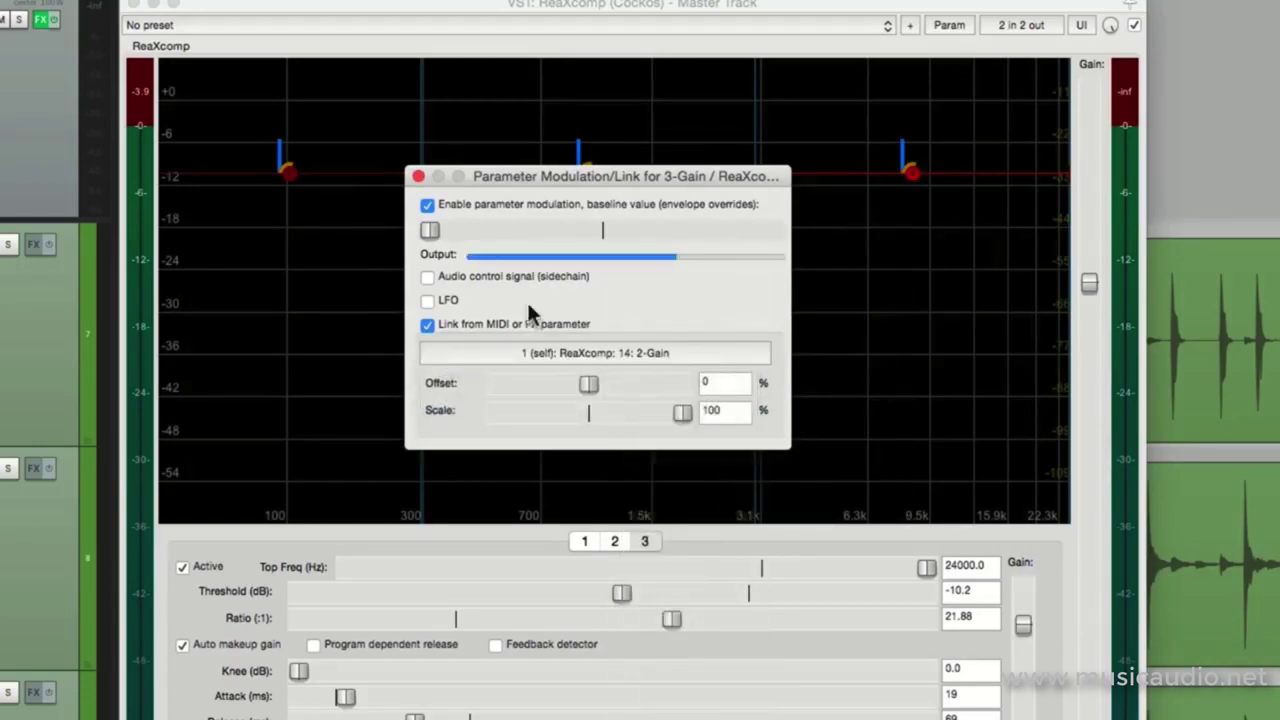
pyautogui.click(418, 176)
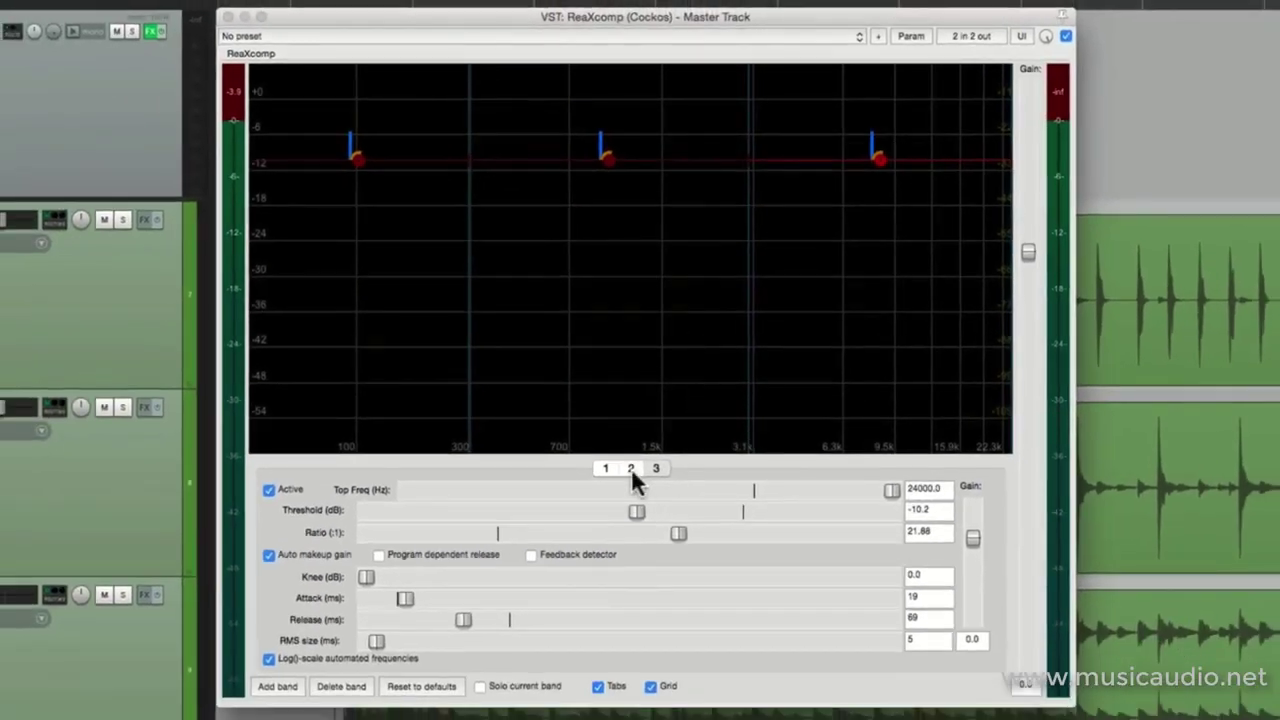
# Test the gain link by lowering band 2's gain to -16.9 dB and raising it to -5.7 dB on the graph
pyautogui.click(631, 468)
pyautogui.moveTo(973, 537); pyautogui.dragTo(958, 575)
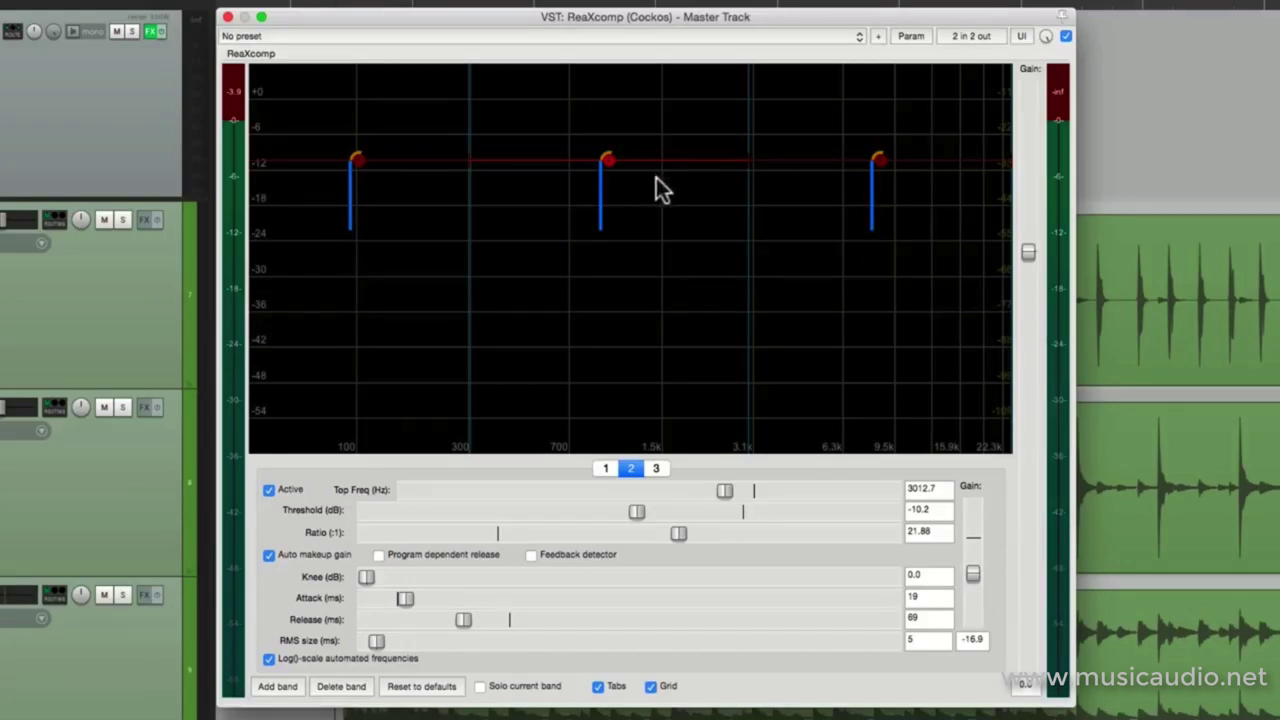
pyautogui.press('shift')
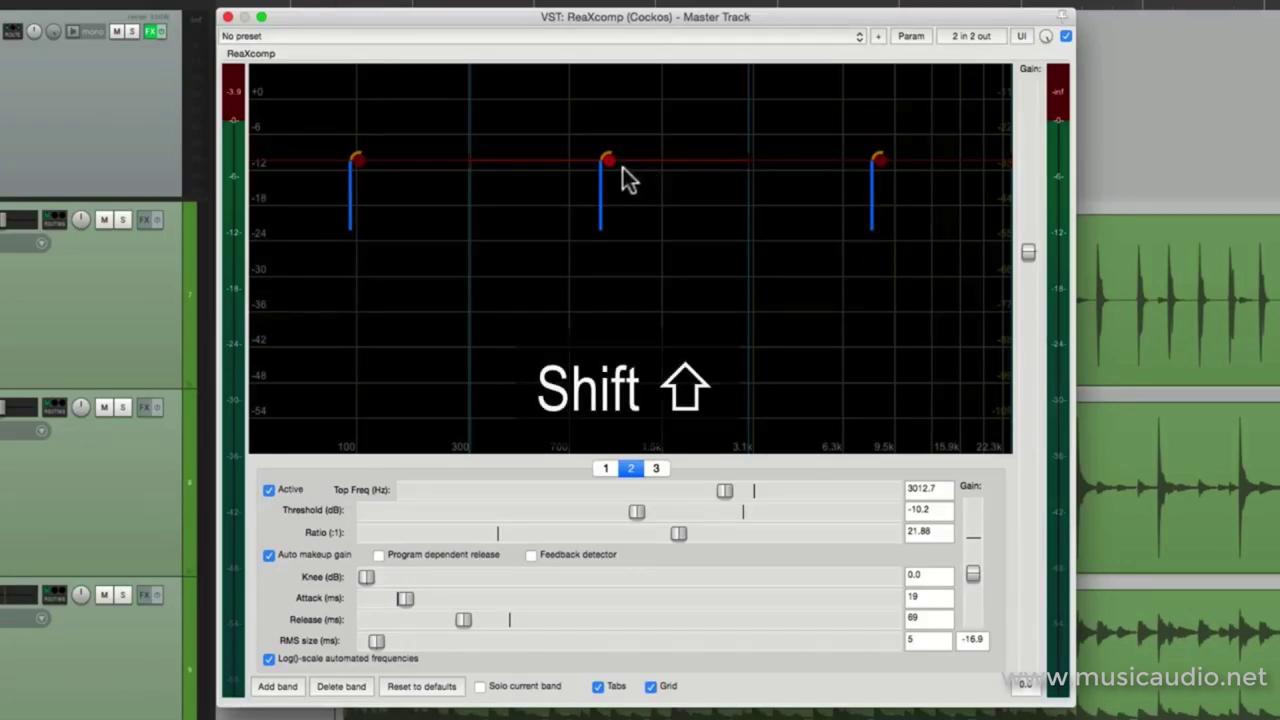
pyautogui.moveTo(607, 160)
pyautogui.mouseDown()
pyautogui.moveTo(610, 105)
pyautogui.moveTo(608, 218)
pyautogui.moveTo(600, 120)
pyautogui.moveTo(597, 180)
pyautogui.moveTo(602, 155)
pyautogui.mouseUp()
pyautogui.press('shift')
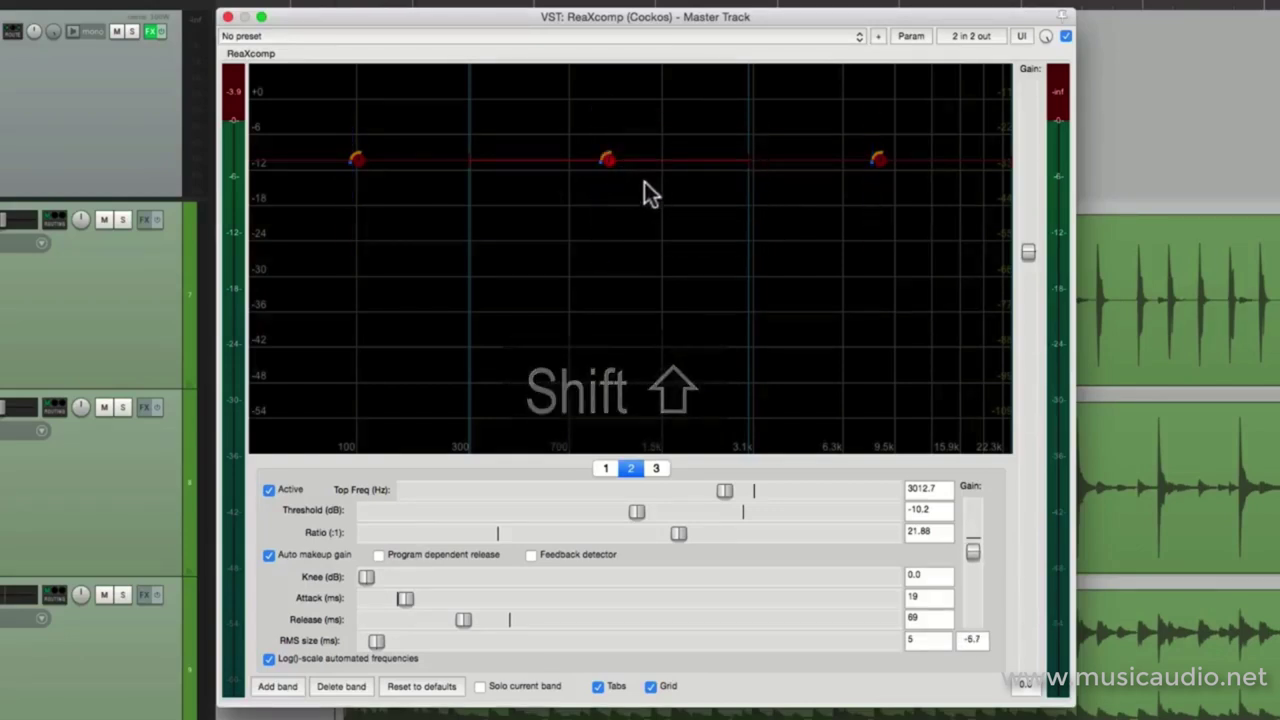
# Adjust band 2's point on the graph to a threshold of -13.6 dB, a ratio of 30.20 and a gain of -18.1 dB
pyautogui.moveTo(608, 161)
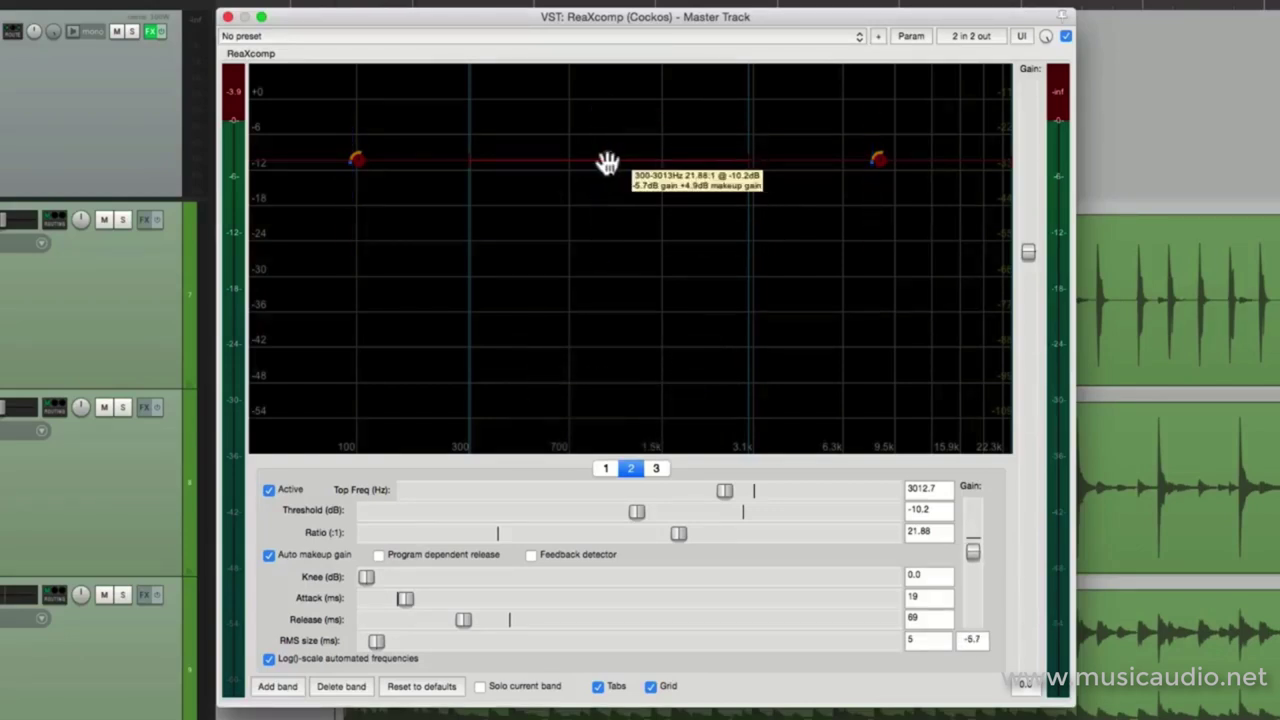
pyautogui.moveTo(608, 162); pyautogui.dragTo(608, 180)
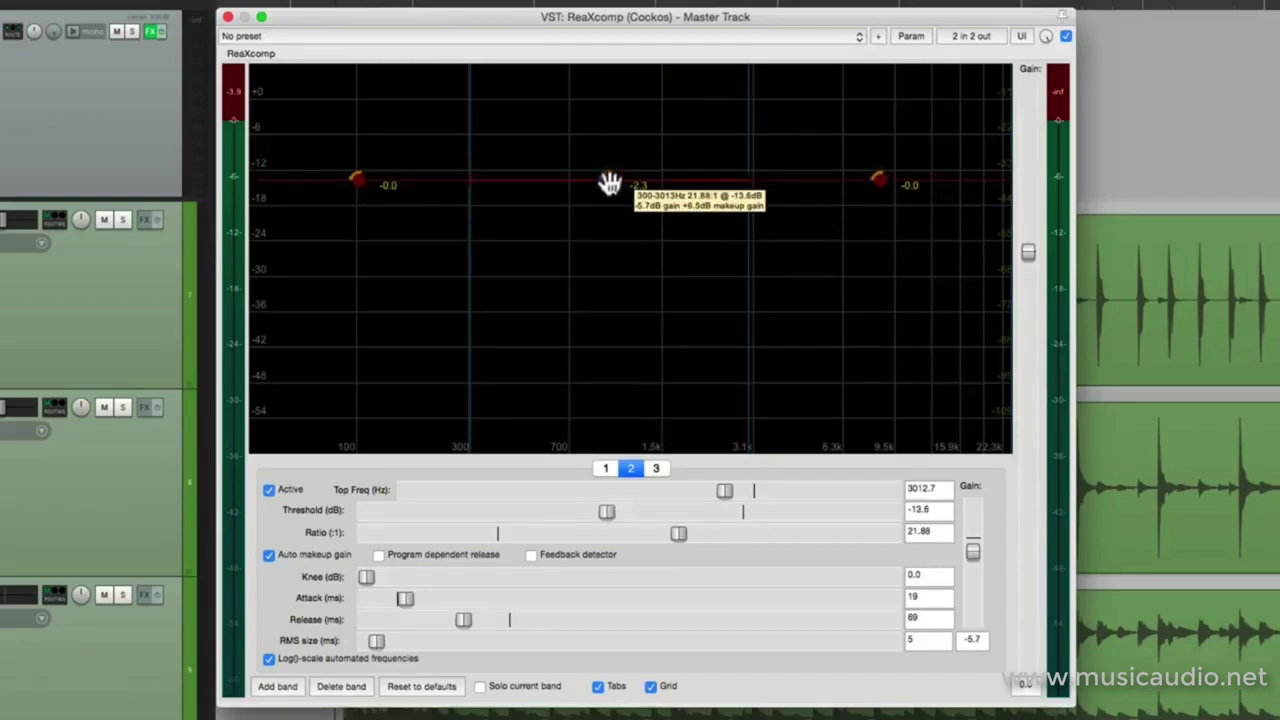
pyautogui.moveTo(609, 183)
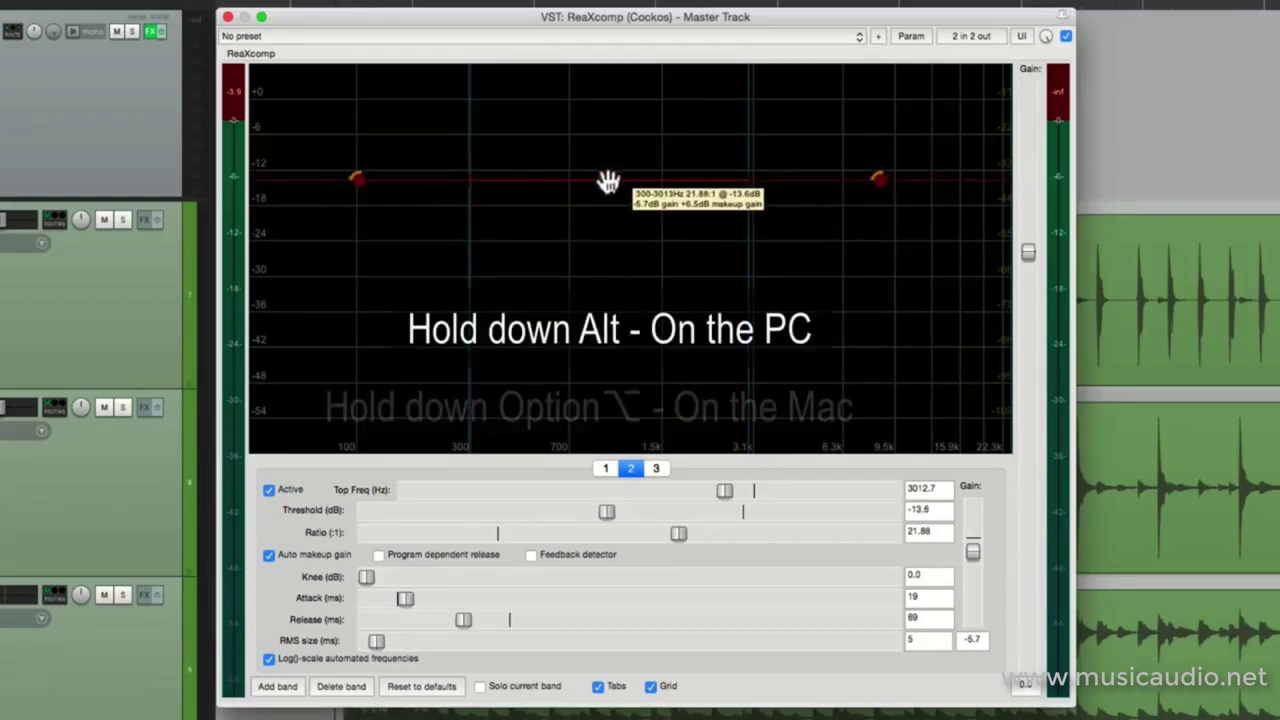
pyautogui.moveTo(609, 183); pyautogui.dragTo(622, 235)
pyautogui.moveTo(606, 180)
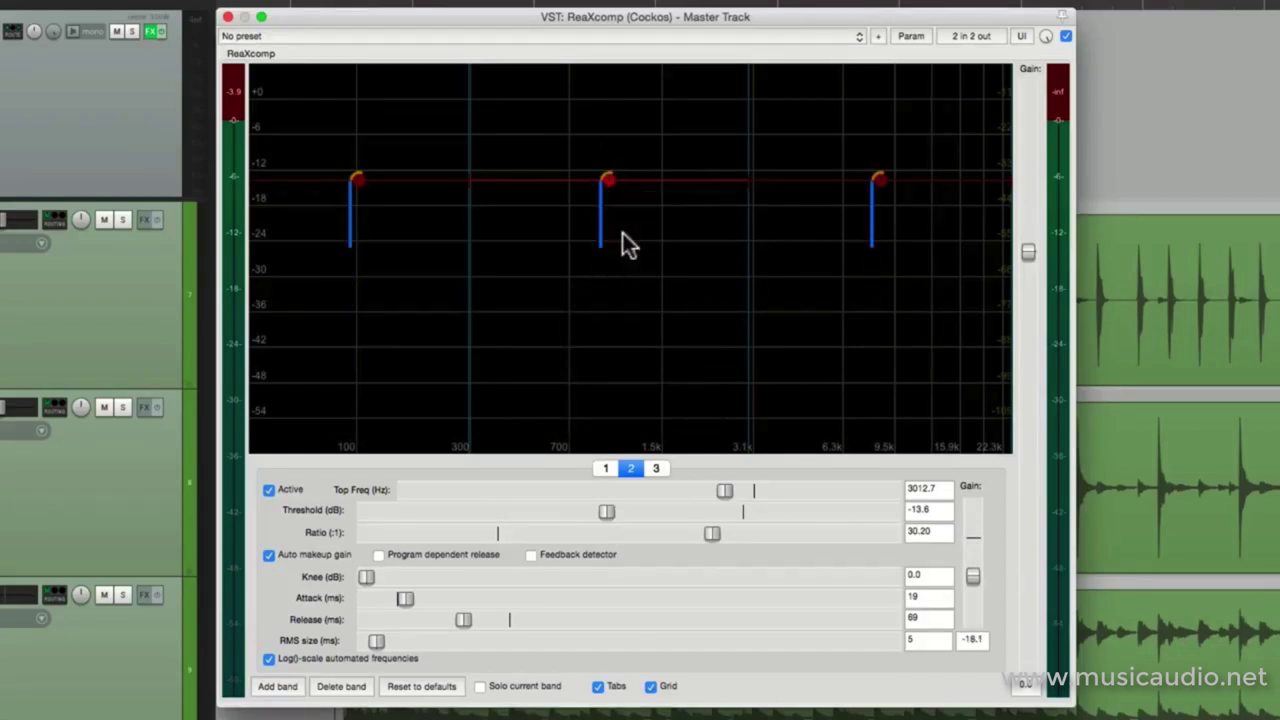
# Play the project while adjusting band 2 to a -17.6 dB threshold, 22.91 ratio and -13.9 dB gain, and stop playback
pyautogui.press('space')
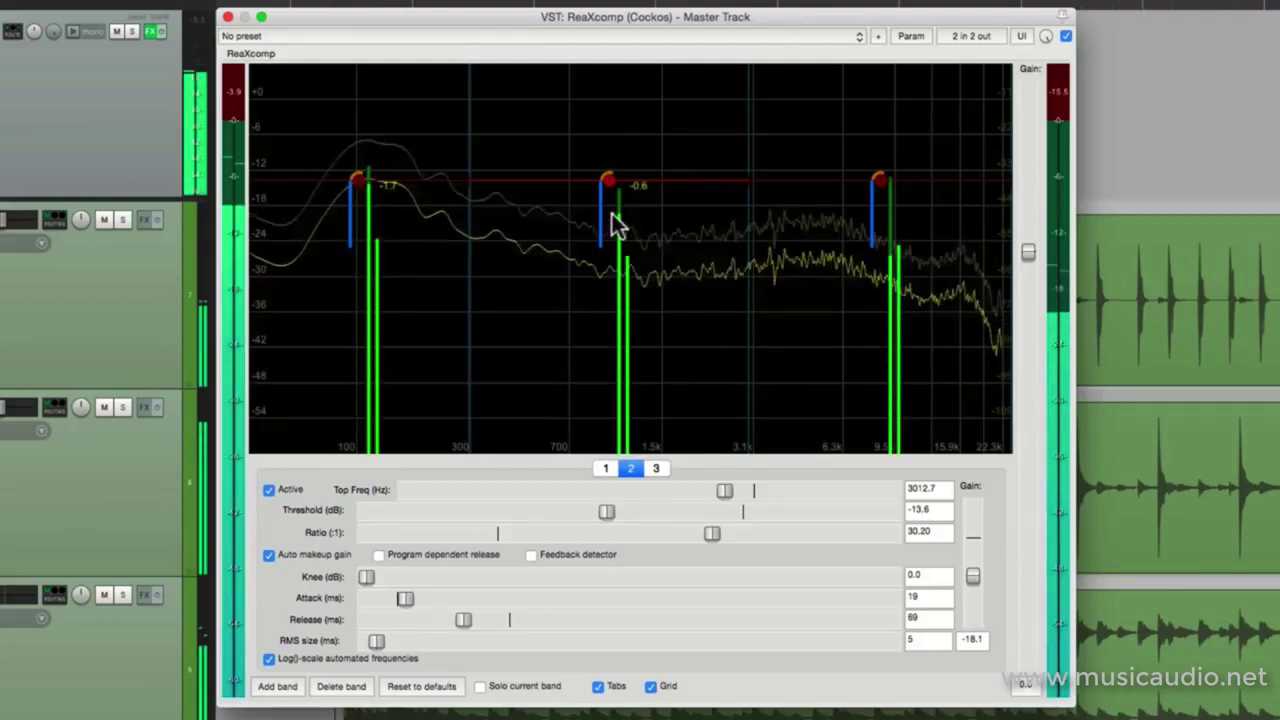
pyautogui.moveTo(612, 183)
pyautogui.mouseDown()
pyautogui.moveTo(603, 234)
pyautogui.moveTo(606, 134)
pyautogui.moveTo(600, 286)
pyautogui.moveTo(606, 189)
pyautogui.moveTo(608, 200)
pyautogui.mouseUp()
pyautogui.press('space')
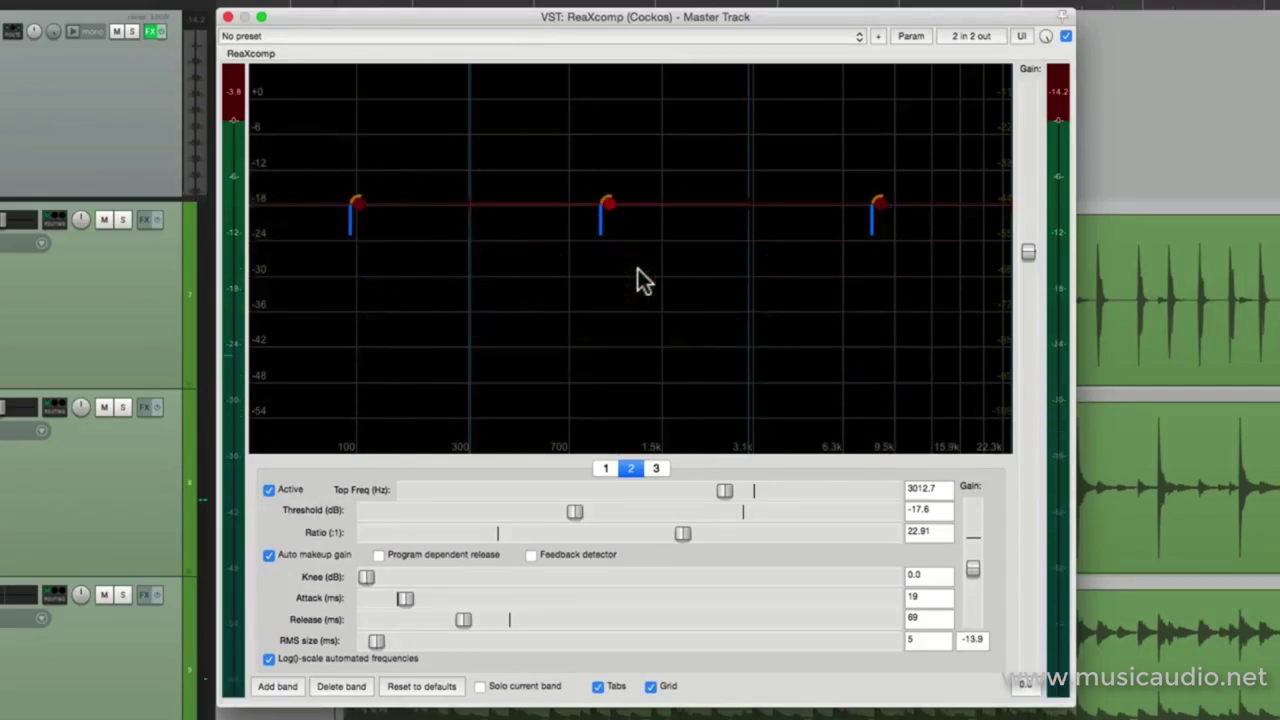
# Save the master track's ReaXcomp as an FX chain named ReaXComp Linked in the FXChains folder
pyautogui.press('super+Tab')
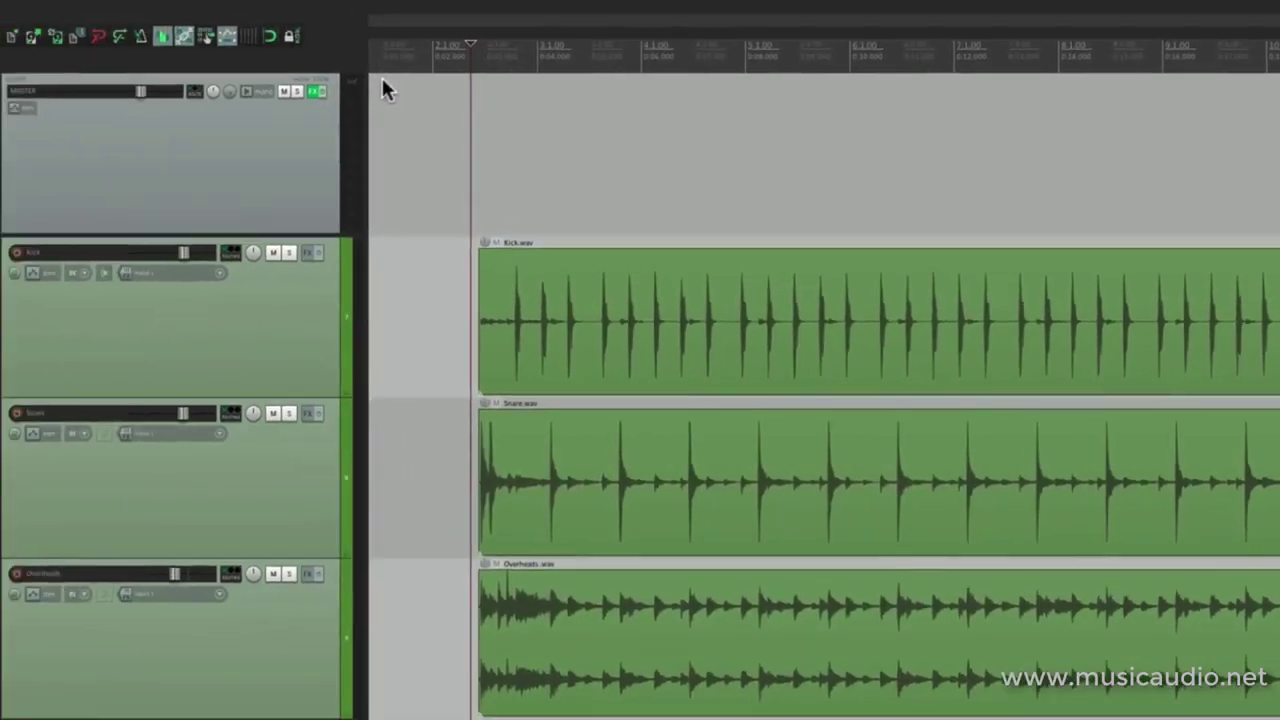
pyautogui.click(316, 91)
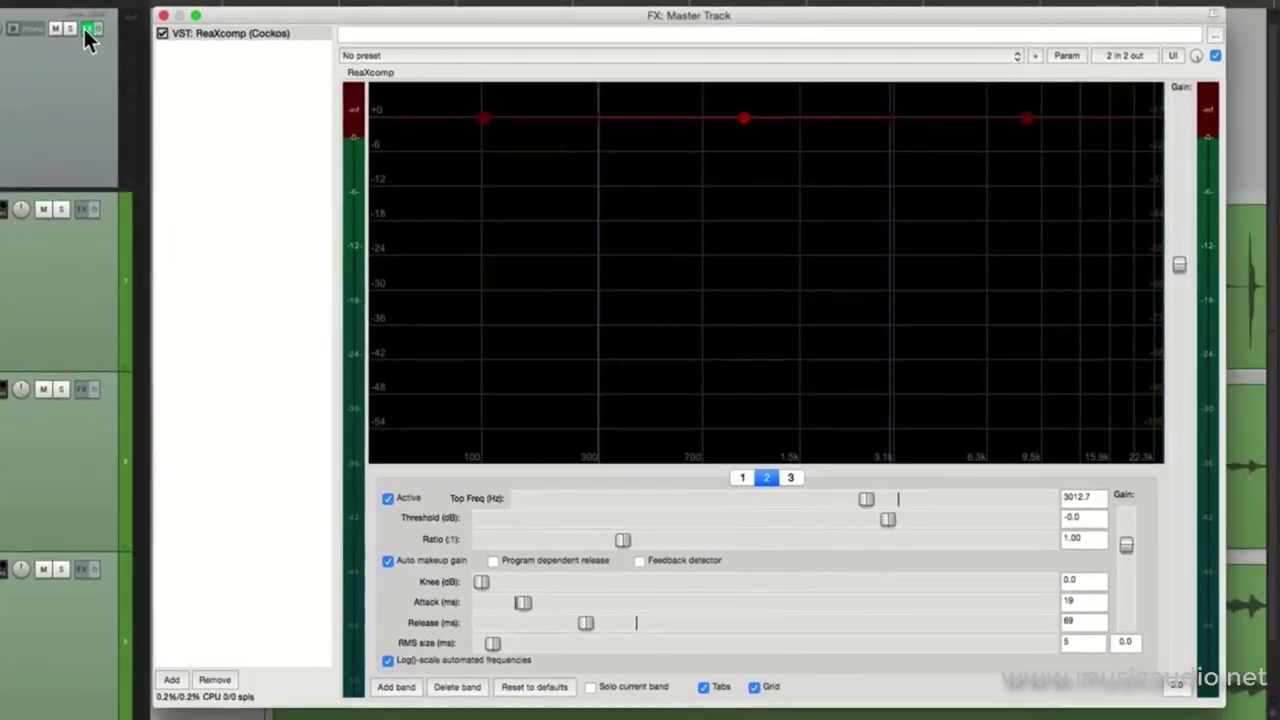
pyautogui.click(235, 32)
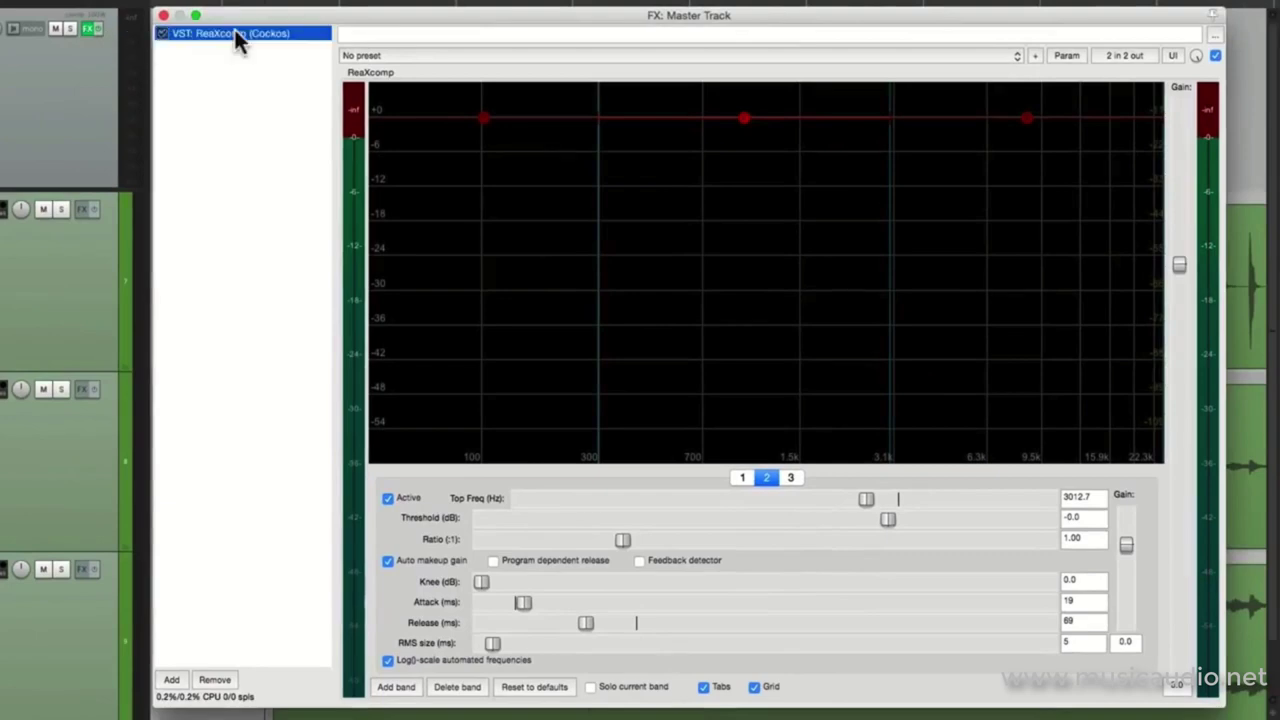
pyautogui.rightClick(234, 29)
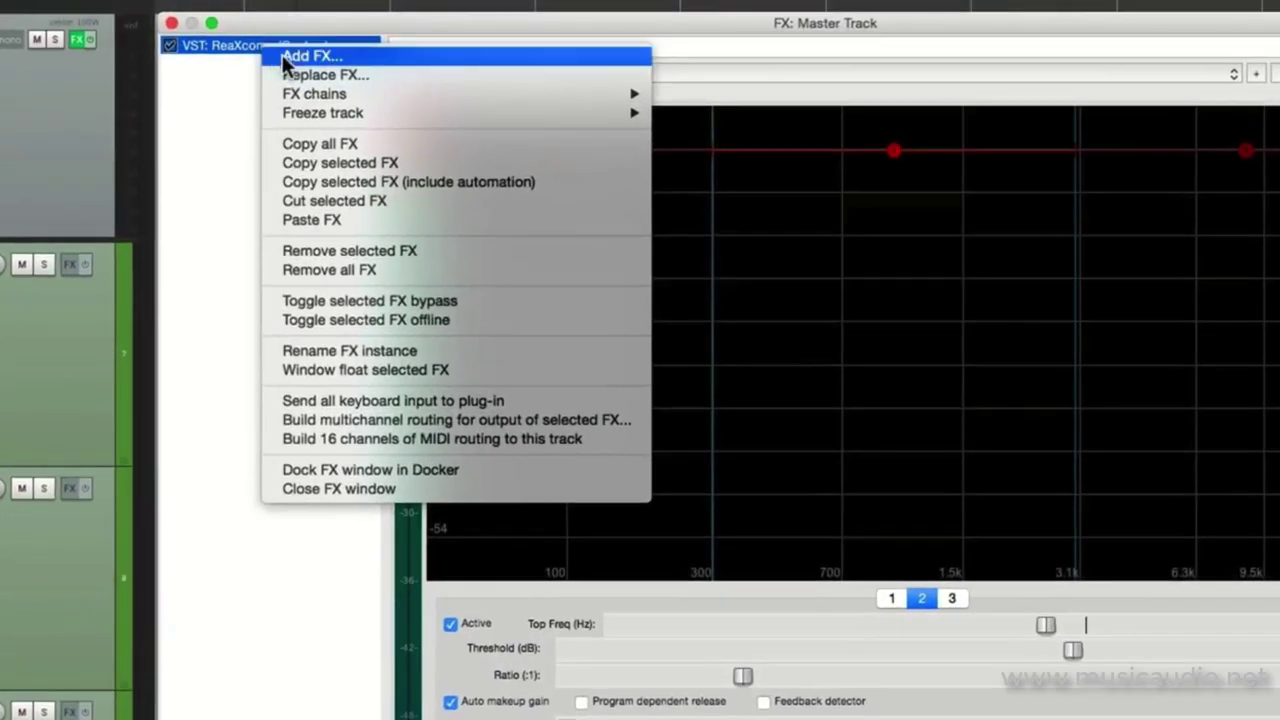
pyautogui.moveTo(282, 88)
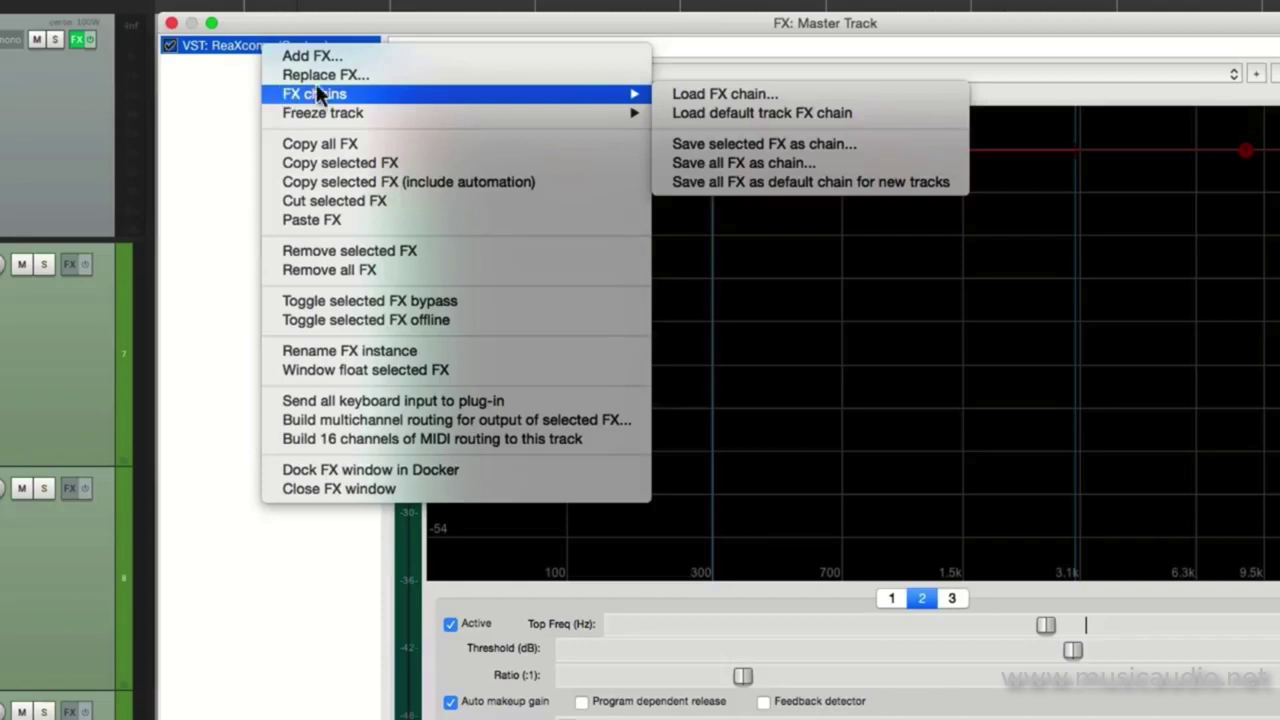
pyautogui.click(671, 146)
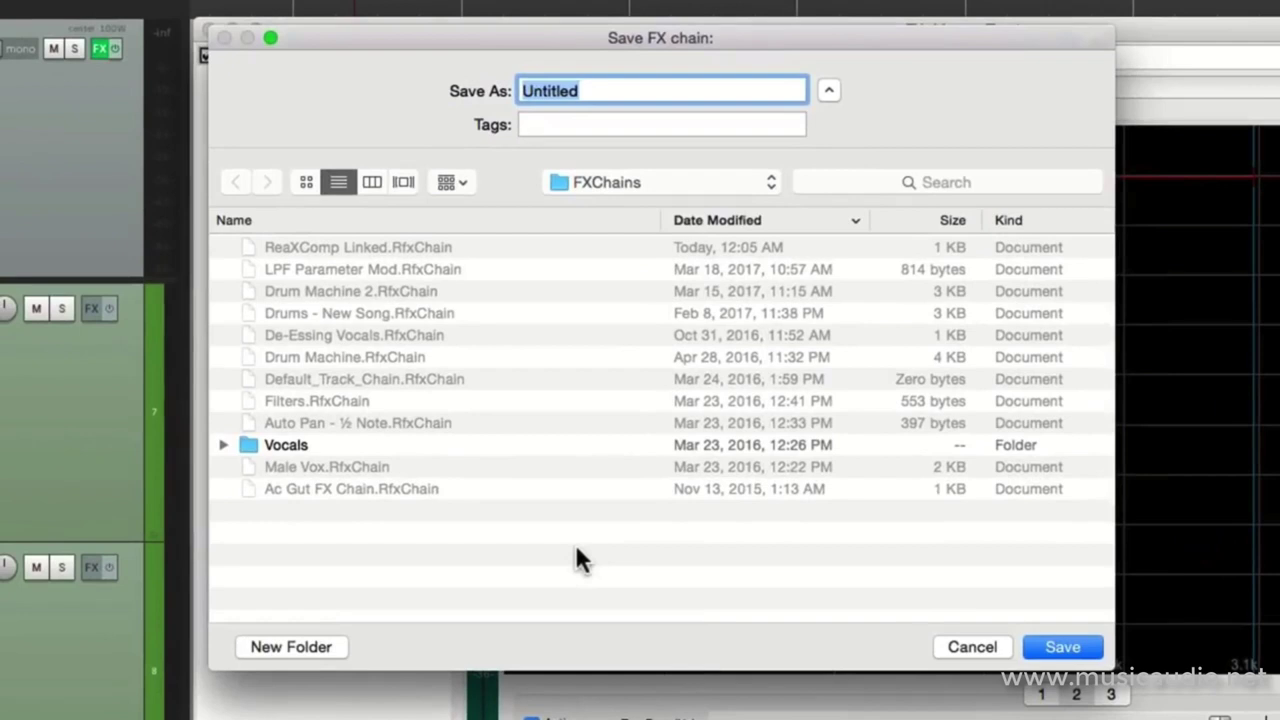
pyautogui.write('Re')
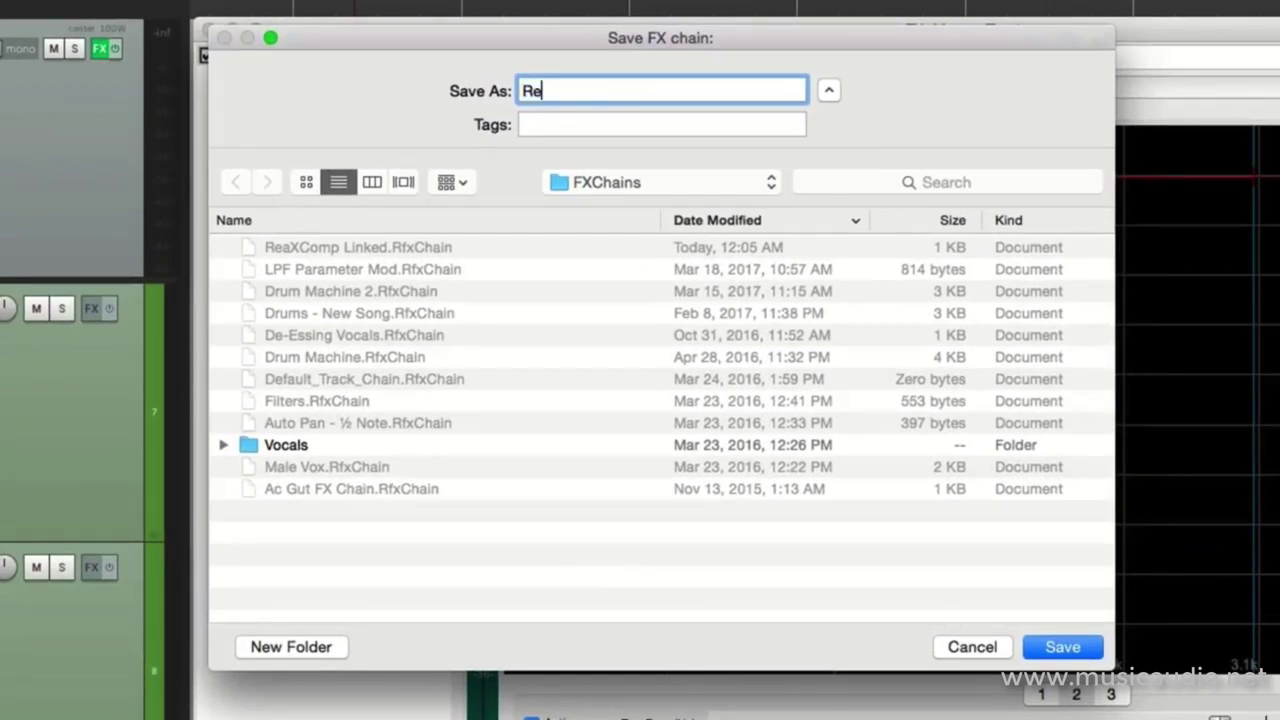
pyautogui.write('aXComp Linked')
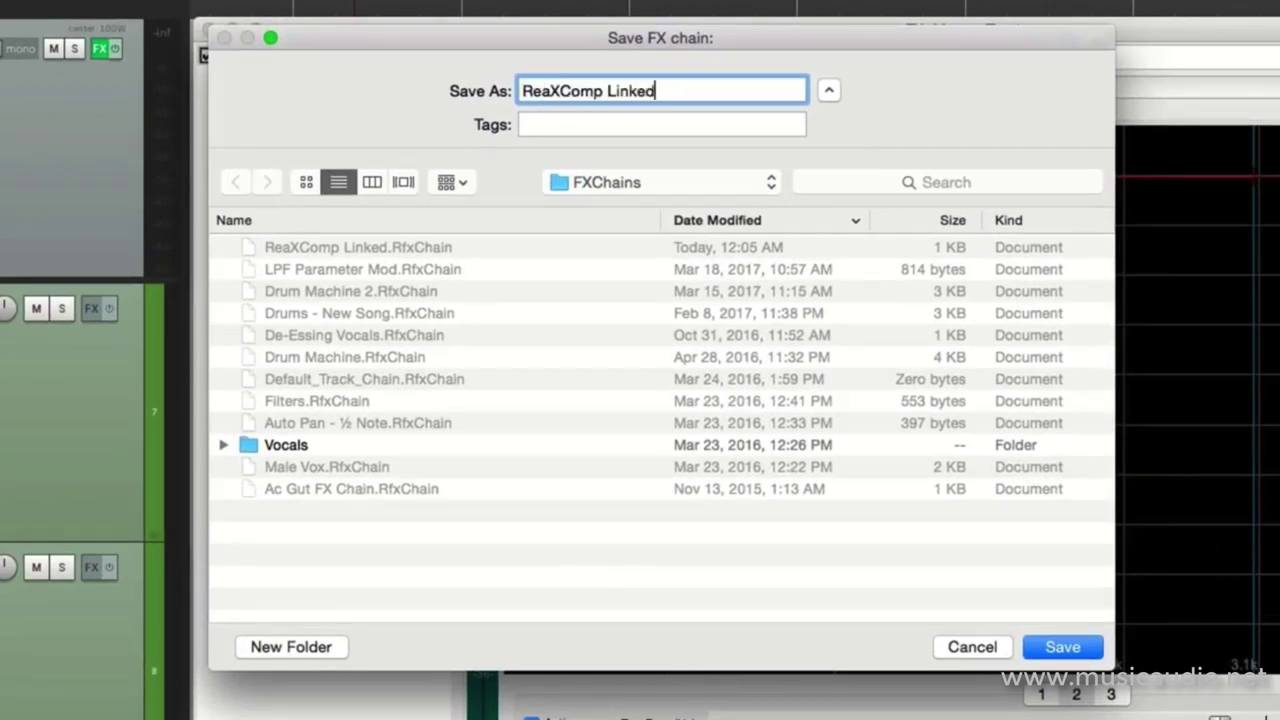
pyautogui.press('Return')
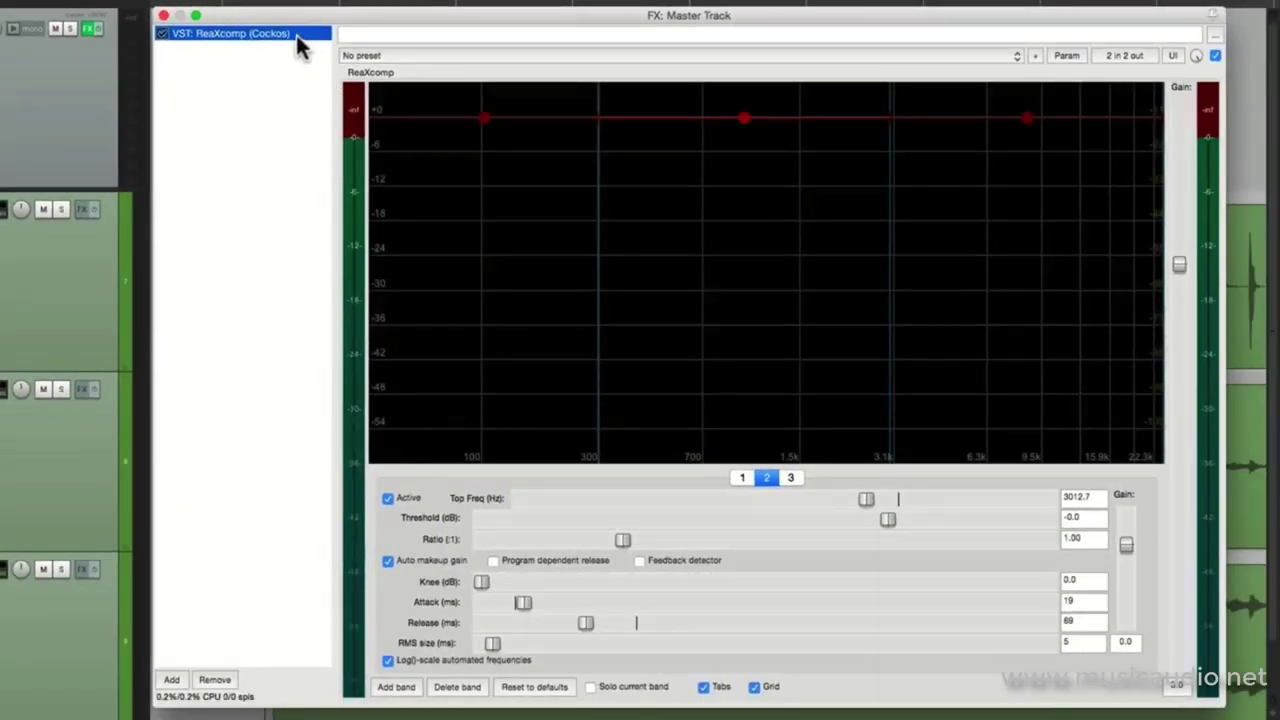
# Remove ReaXcomp from the master track and close its FX window
pyautogui.click(216, 680)
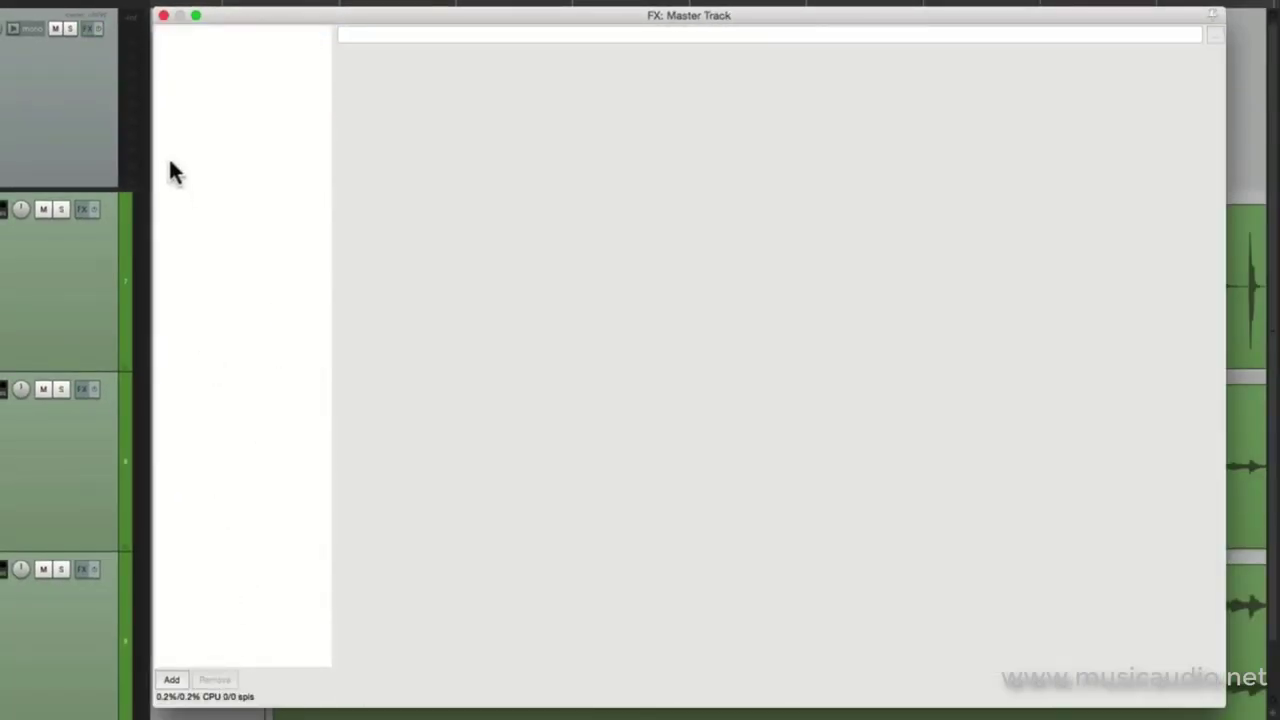
pyautogui.click(164, 16)
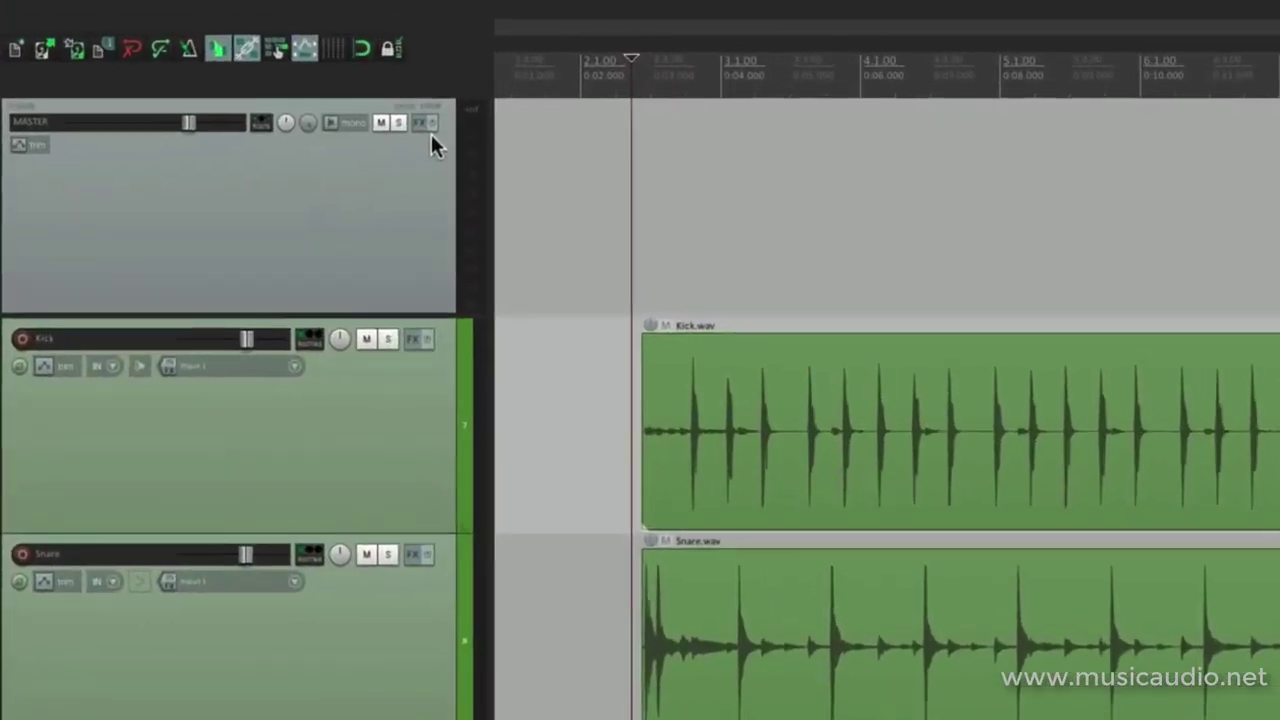
# Load the ReaXComp Linked FX chain onto the master track and set band 2 to a -12.1 dB threshold, 47.86 ratio and -11.8 dB gain
pyautogui.rightClick(436, 126)
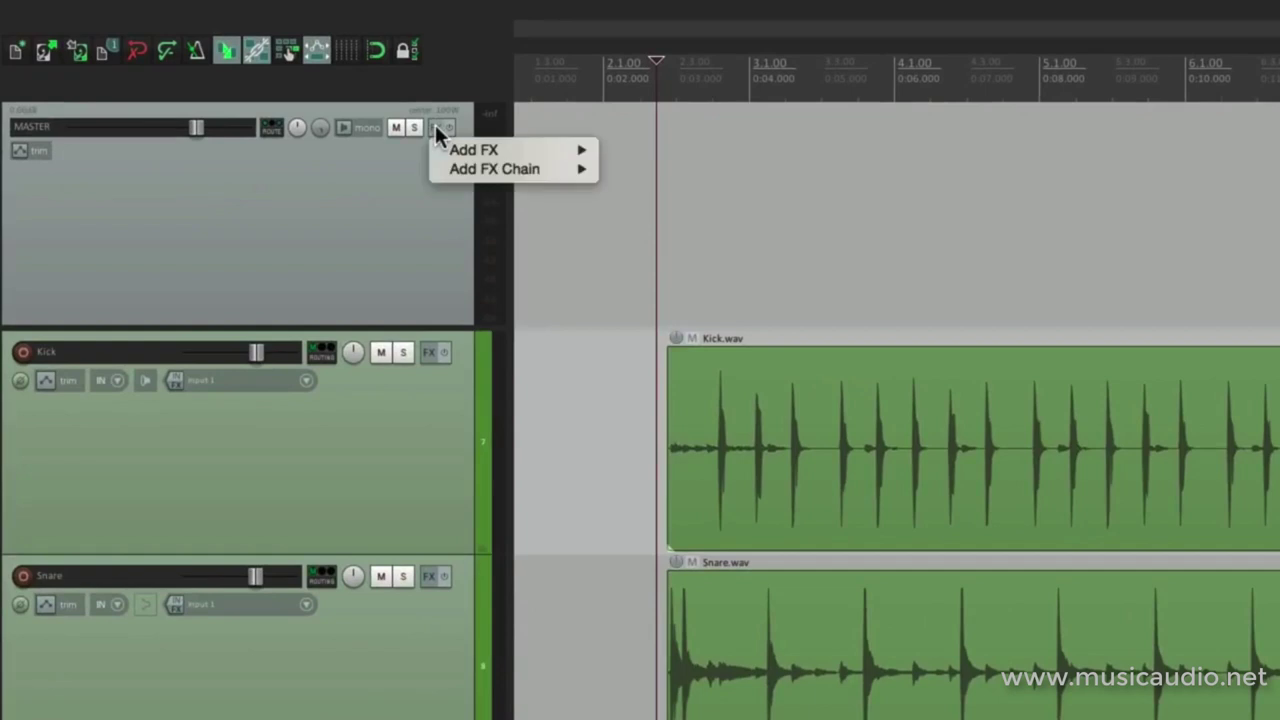
pyautogui.moveTo(443, 170)
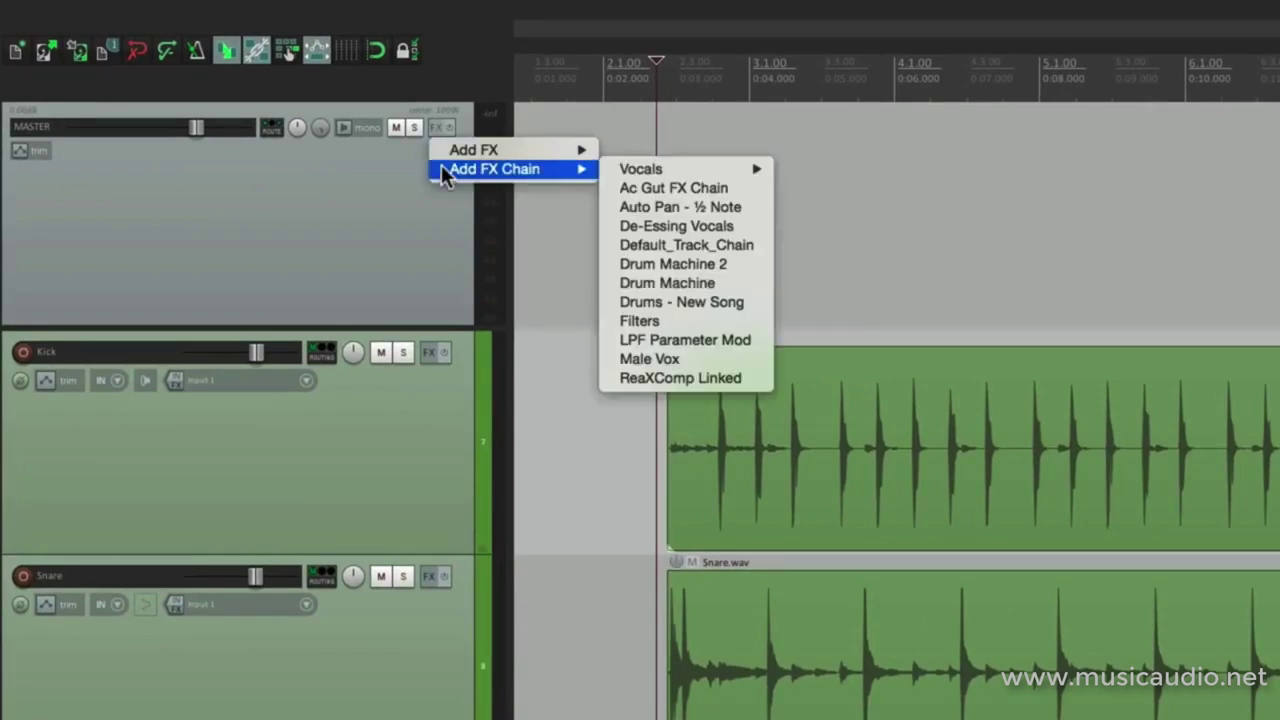
pyautogui.click(753, 378)
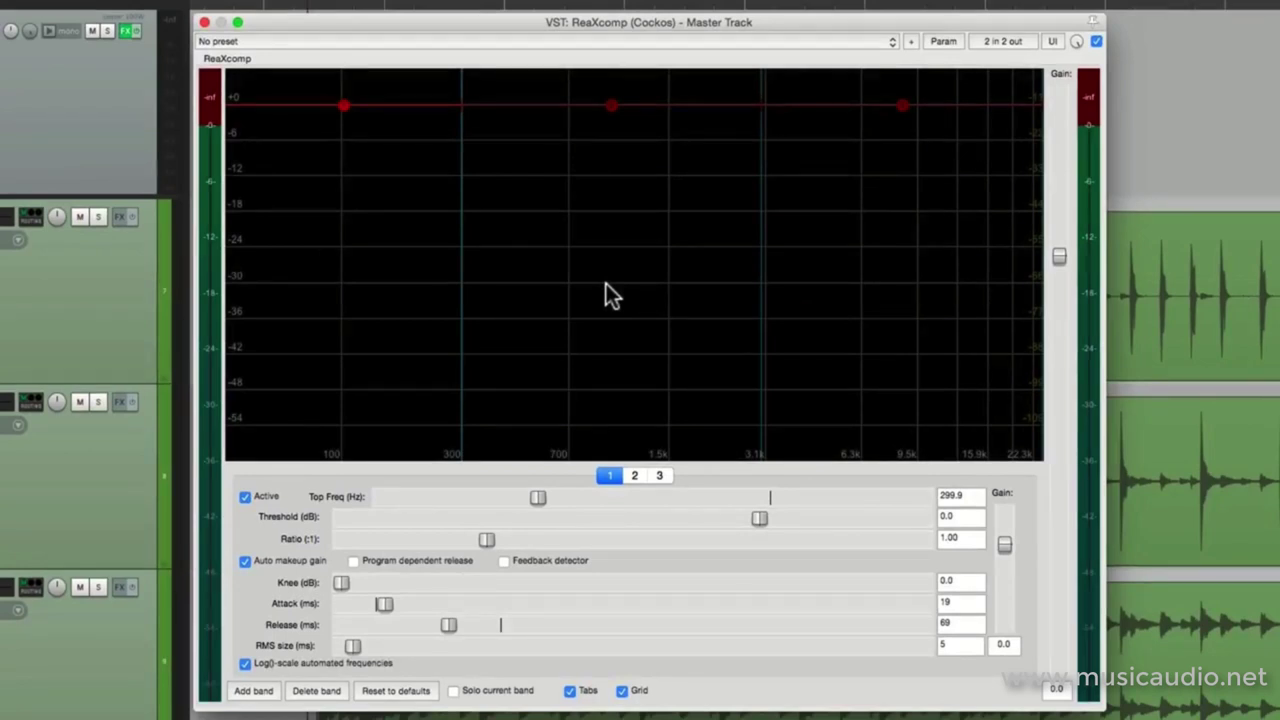
pyautogui.moveTo(610, 103); pyautogui.dragTo(640, 285)
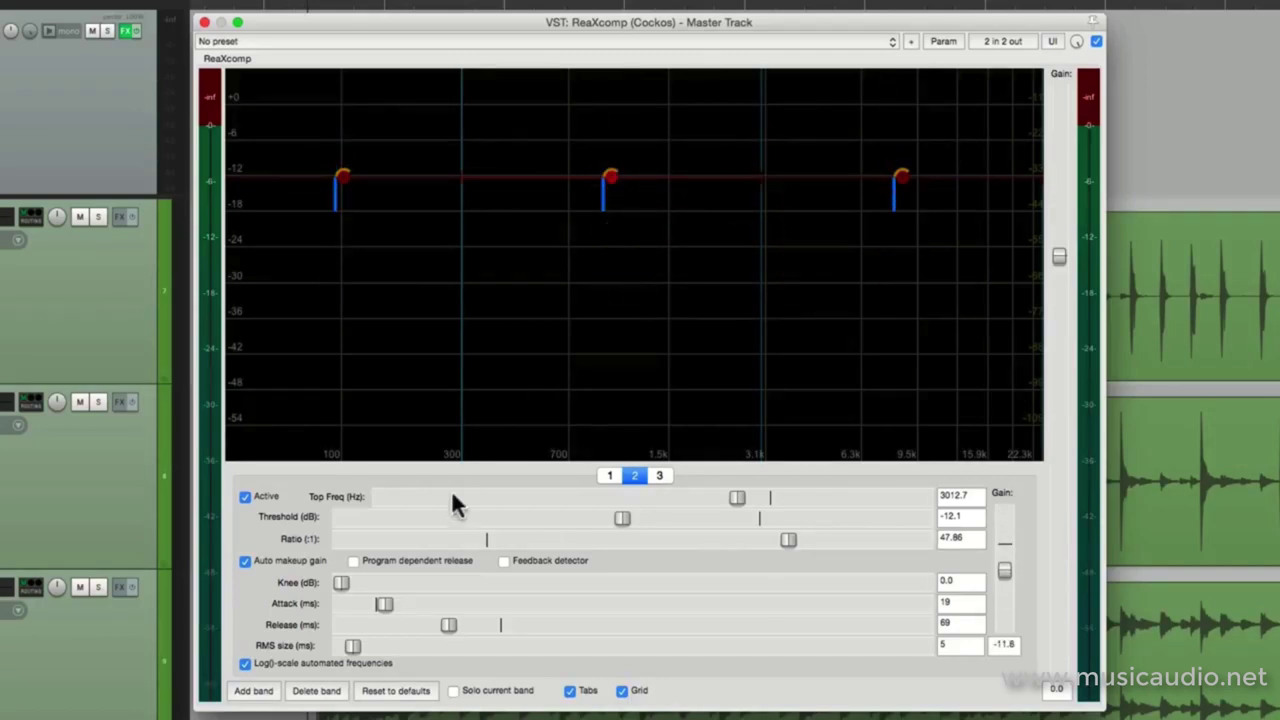